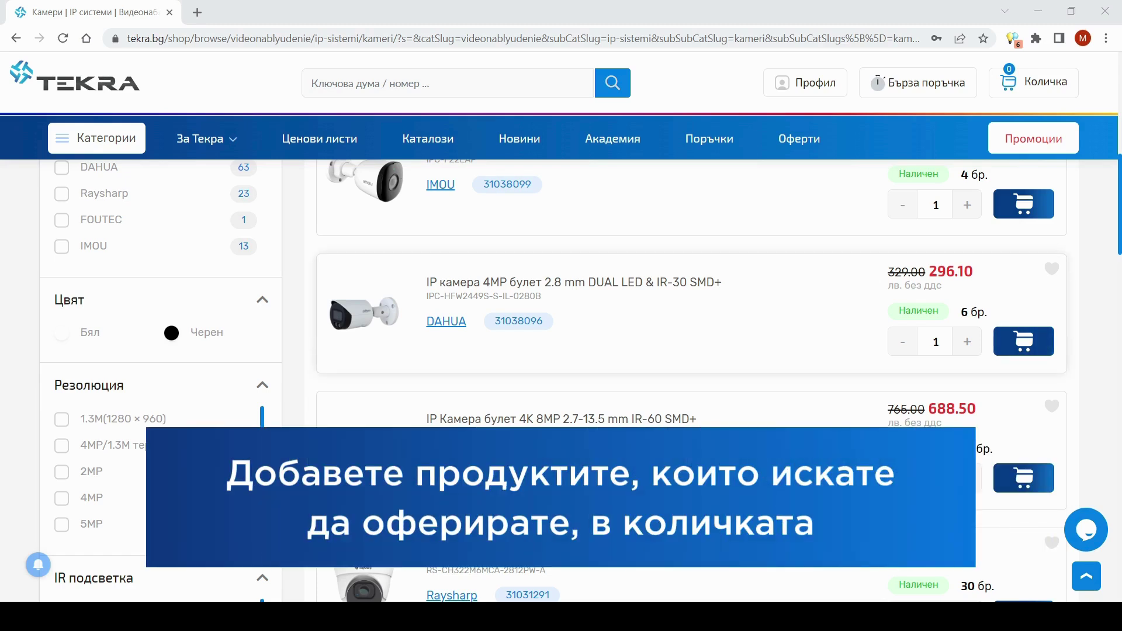
Step: Add the DAHUA bullet camera 31038096 and its related mounting box PFA134 to the cart, and continue shopping
{"action": "left_click", "coordinate": [1032, 345]}
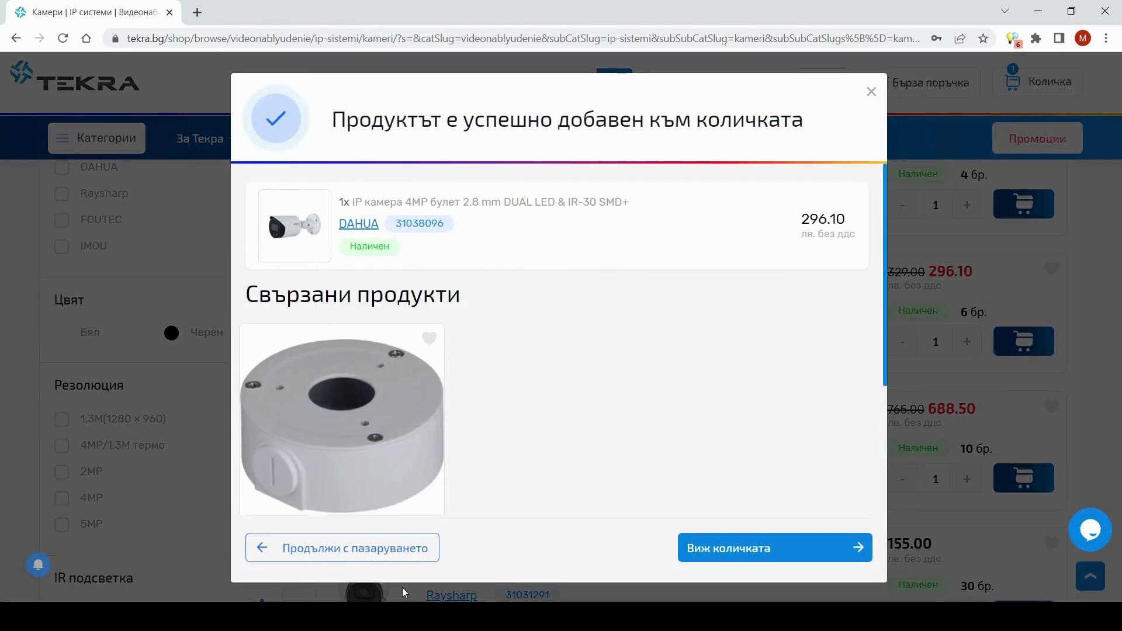
{"action": "scroll", "coordinate": [446, 473], "scroll_direction": "down", "scroll_amount": 3}
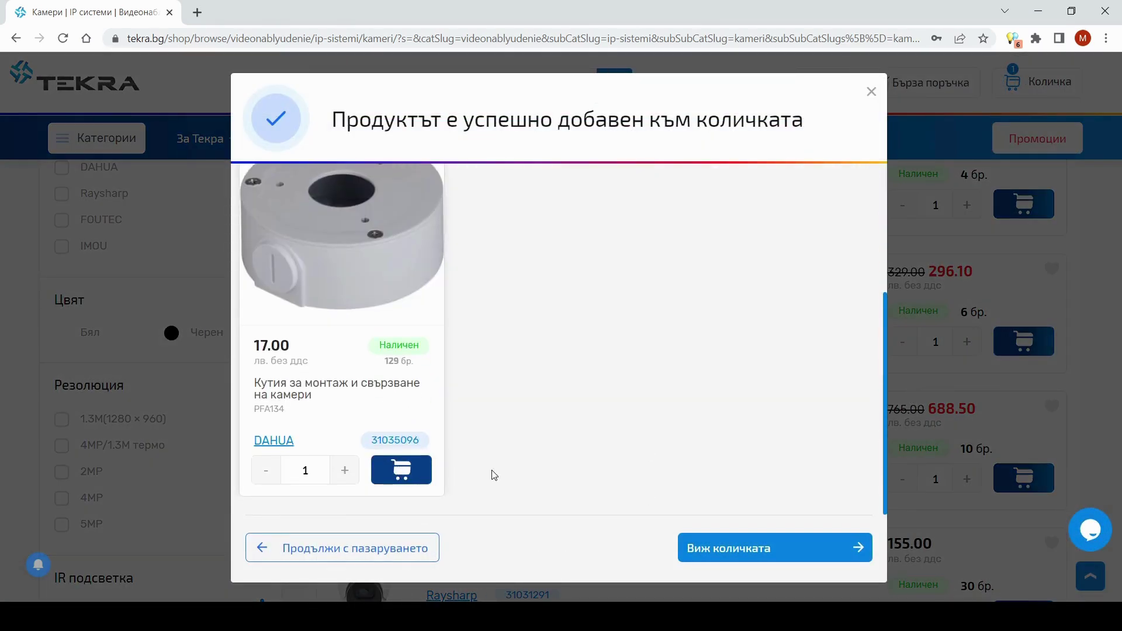
{"action": "left_click", "coordinate": [420, 471]}
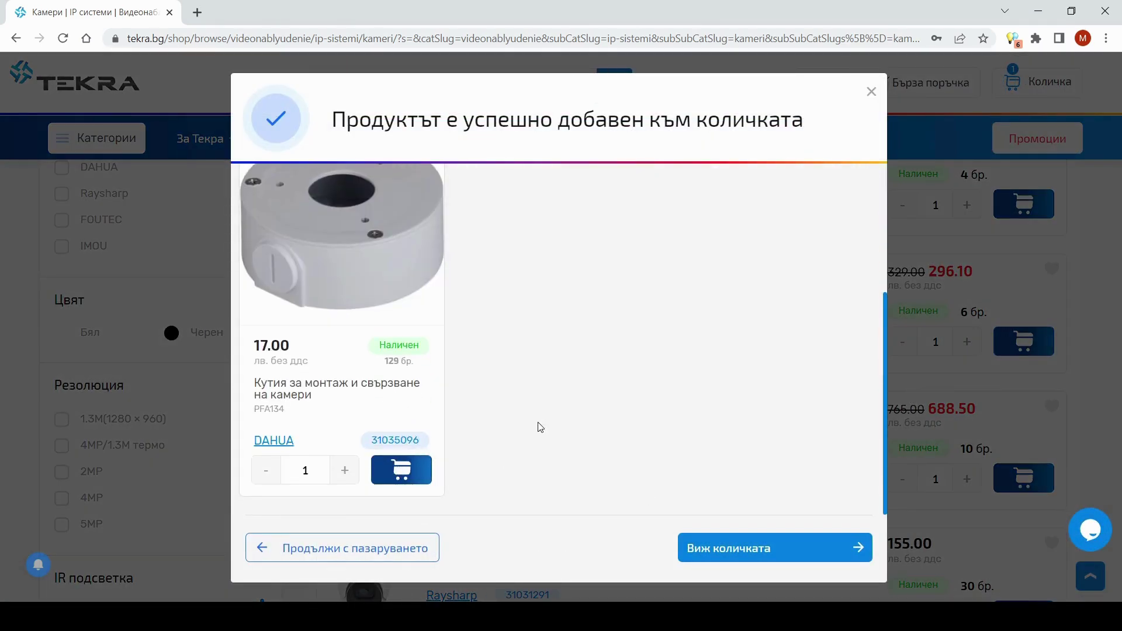
{"action": "left_click", "coordinate": [399, 560]}
Step: Filter the IP recording devices to 4 IP channels and add the NVR 4K 4x канала 1x HDD DAHUA SMD Plus to the cart
{"action": "scroll", "coordinate": [386, 481], "scroll_direction": "up", "scroll_amount": 3}
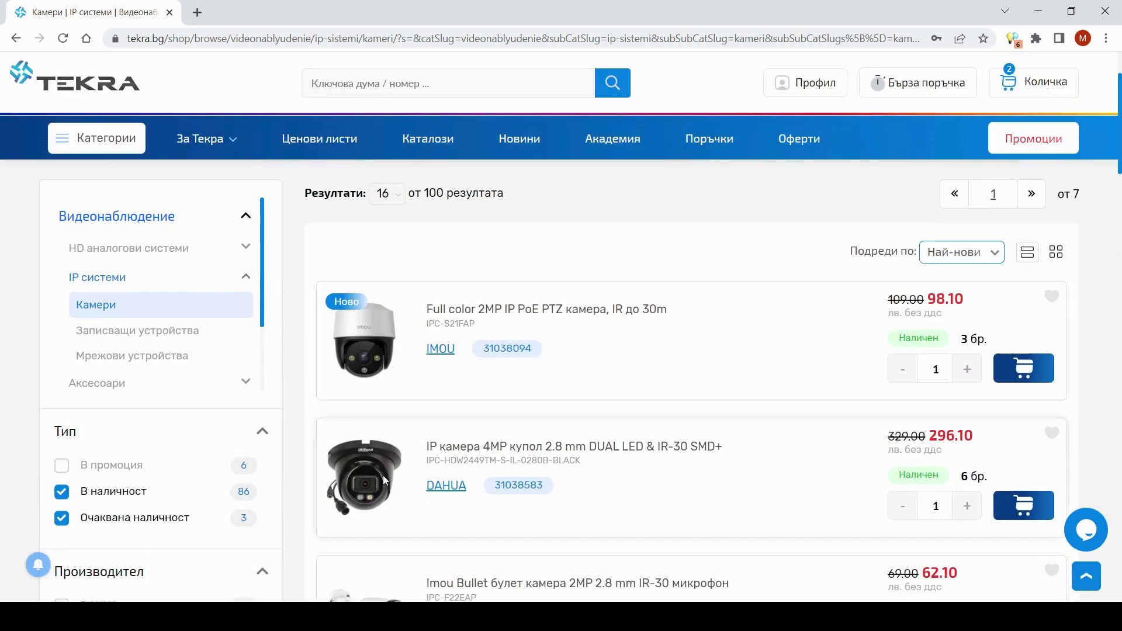
{"action": "left_click", "coordinate": [147, 331]}
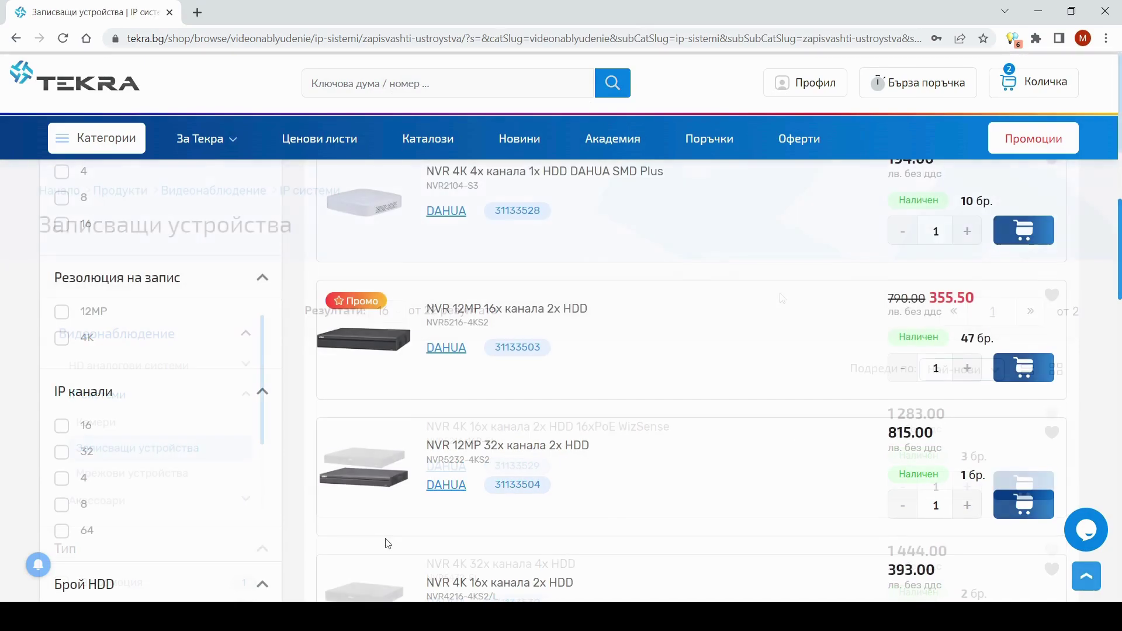
{"action": "left_click", "coordinate": [62, 478]}
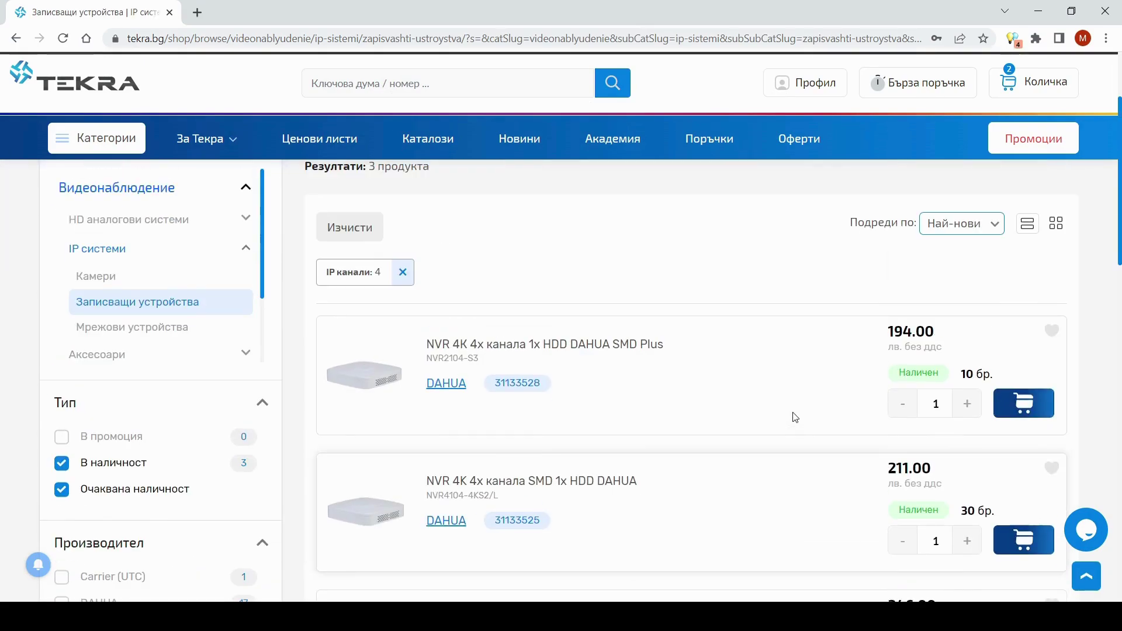
{"action": "scroll", "coordinate": [794, 415], "scroll_direction": "down", "scroll_amount": 1}
{"action": "scroll", "coordinate": [794, 415], "scroll_direction": "up", "scroll_amount": 1}
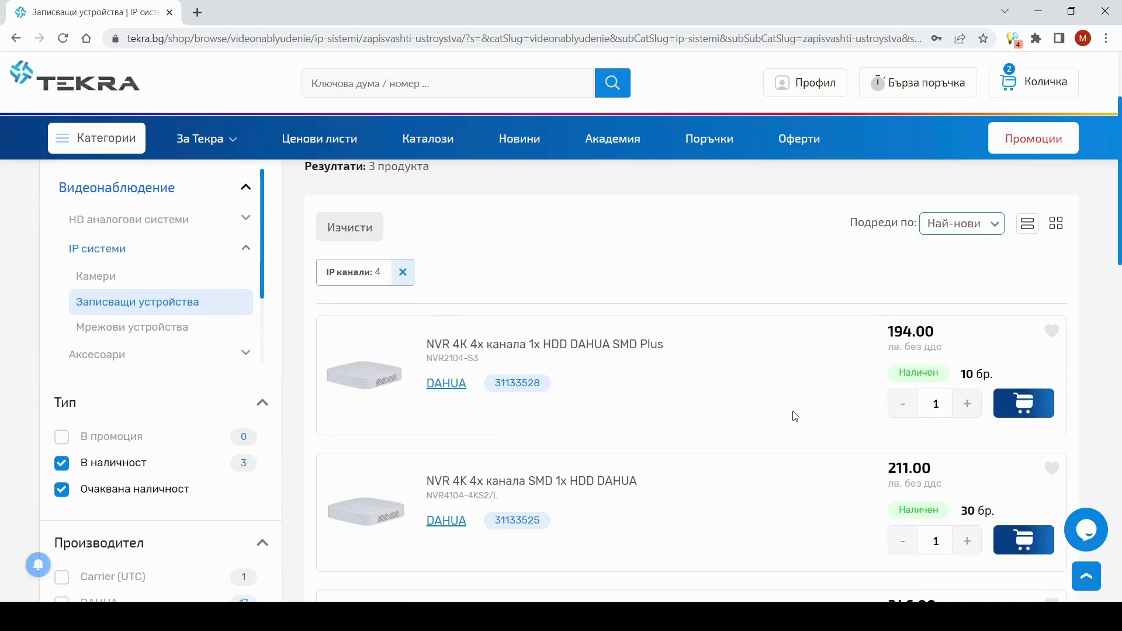
{"action": "left_click", "coordinate": [1025, 404]}
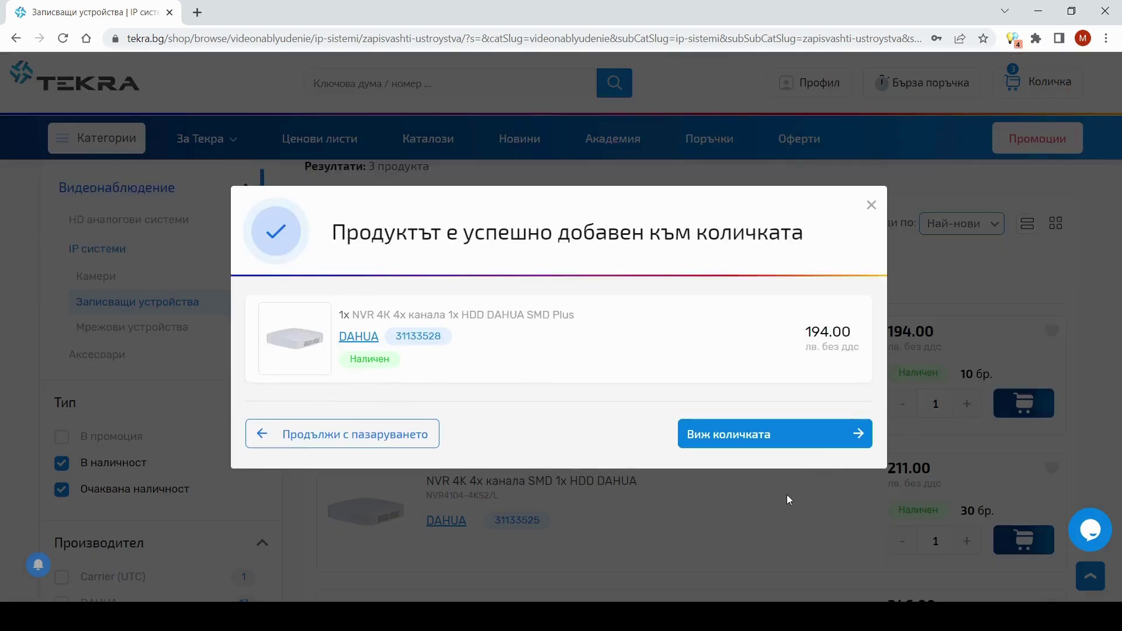
Step: Open the cart and save its products into a new offer
{"action": "left_click", "coordinate": [779, 433]}
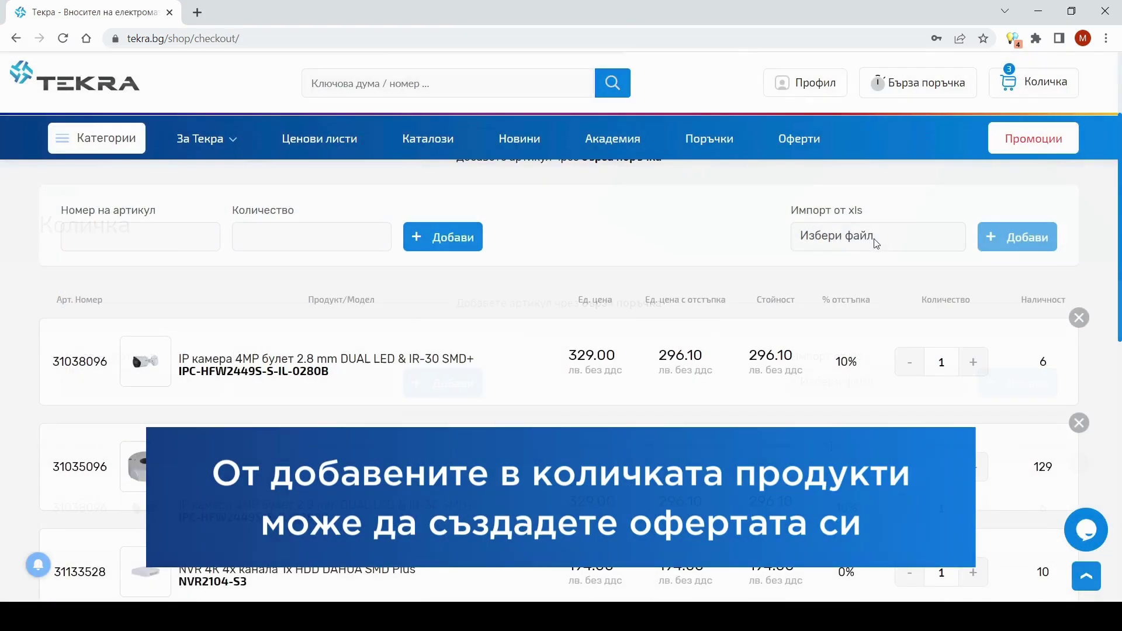
{"action": "scroll", "coordinate": [877, 243], "scroll_direction": "down", "scroll_amount": 3}
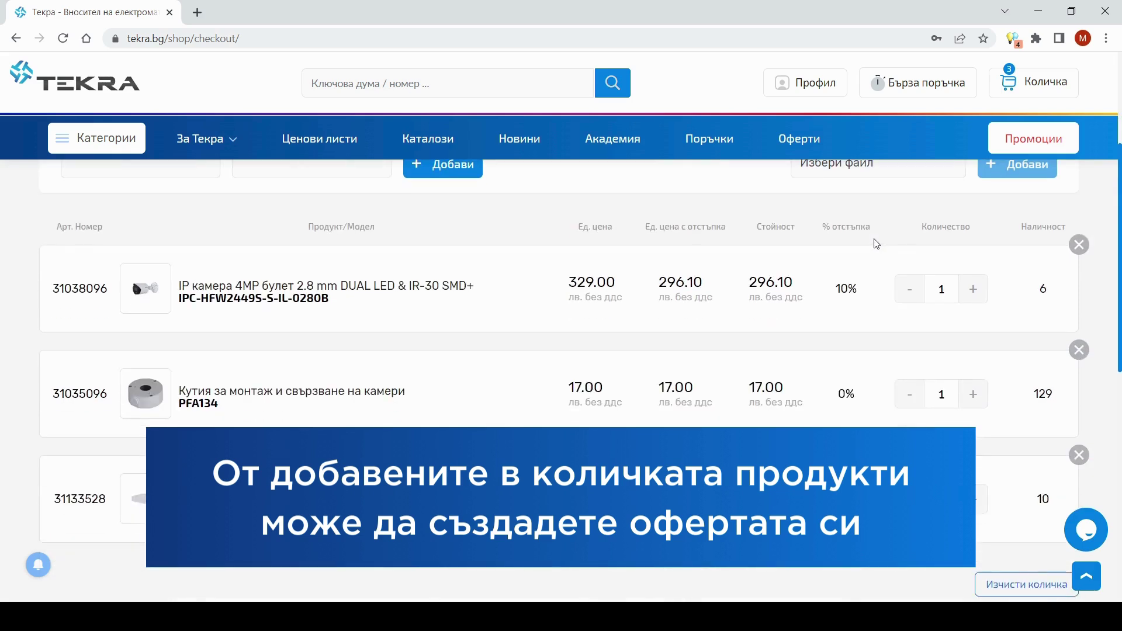
{"action": "scroll", "coordinate": [876, 244], "scroll_direction": "down", "scroll_amount": 5}
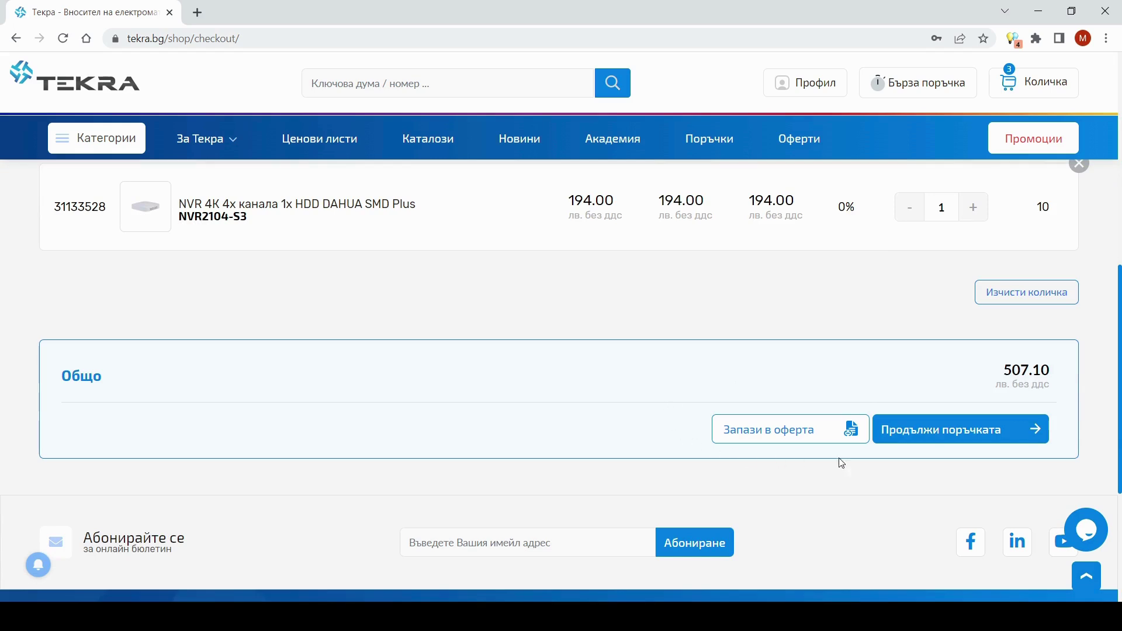
{"action": "left_click", "coordinate": [769, 436]}
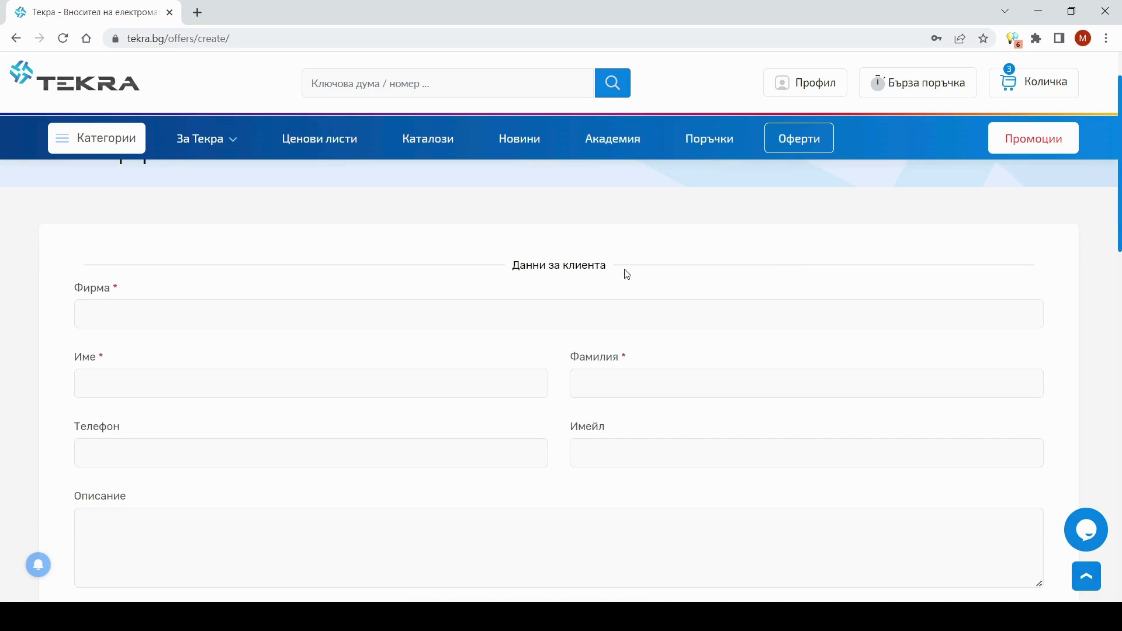
Step: Enter "Тестова фирма за клиент ЕООД" as the client's company and fill in the client's contact details
{"action": "left_click", "coordinate": [376, 307]}
{"action": "type", "text": "Тестова фирма за клиент ЕООД"}
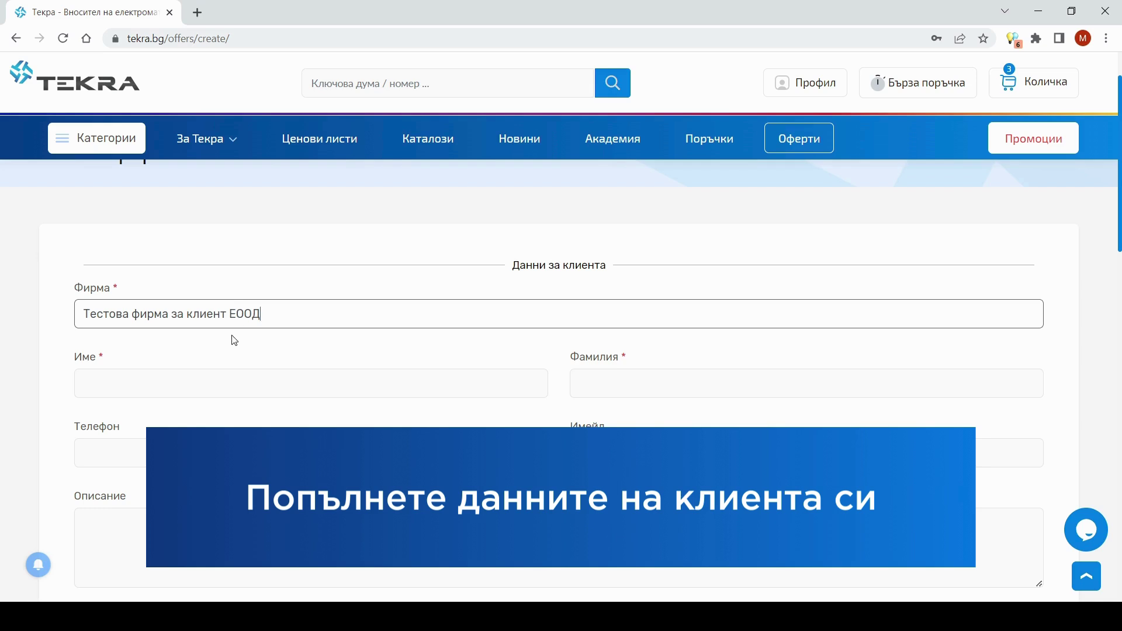
{"action": "key", "text": "Tab"}
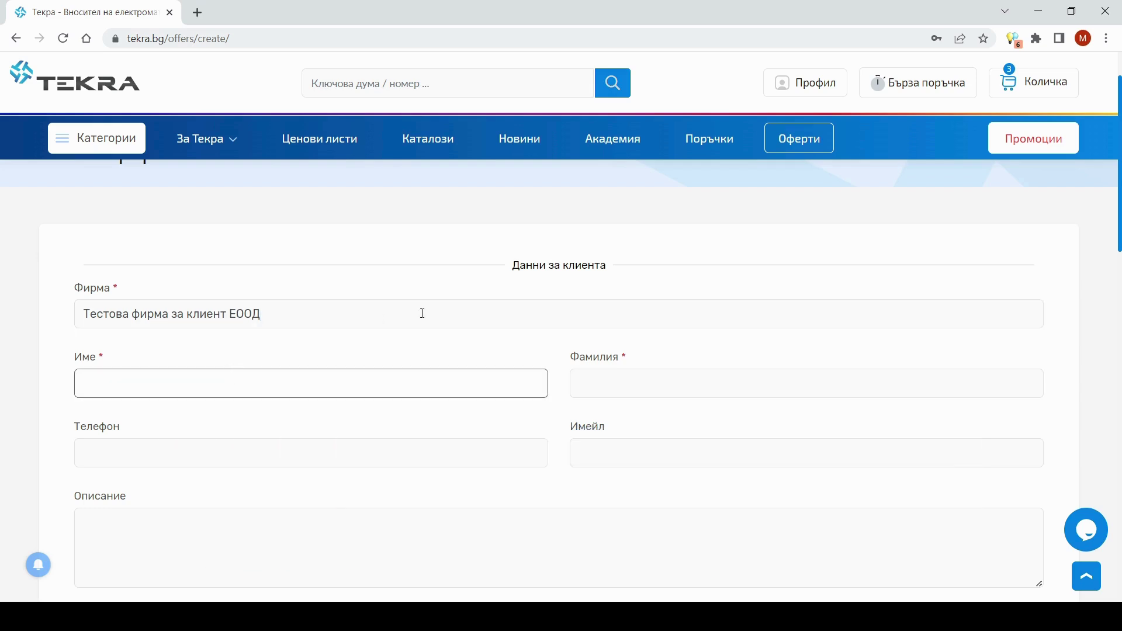
{"action": "type", "text": "Е"}
{"action": "key", "text": "Return"}
Step: Set the quantities of the bullet camera and the mounting box in the offer to 4 each
{"action": "scroll", "coordinate": [409, 310], "scroll_direction": "down", "scroll_amount": 3}
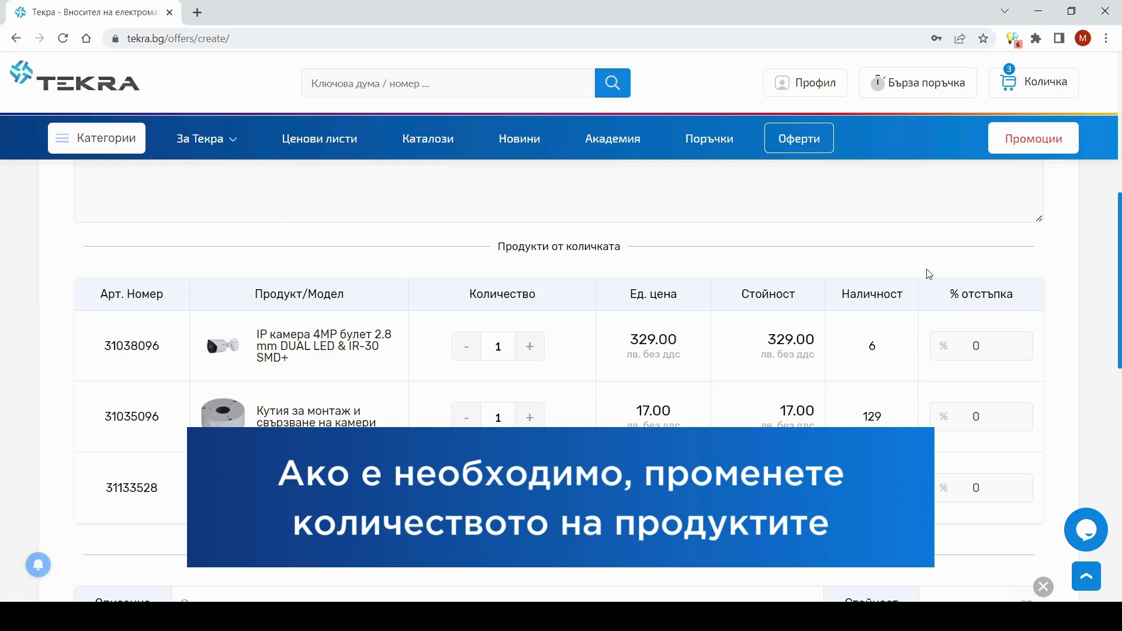
{"action": "left_click", "coordinate": [531, 353]}
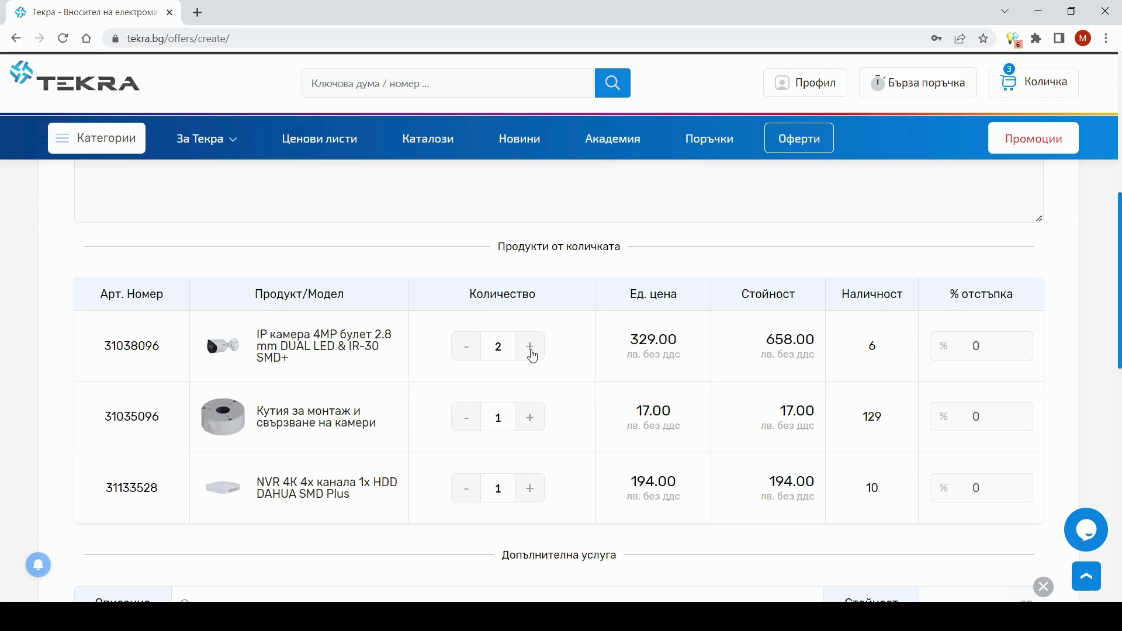
{"action": "double_click", "coordinate": [532, 353]}
{"action": "left_click", "coordinate": [534, 423]}
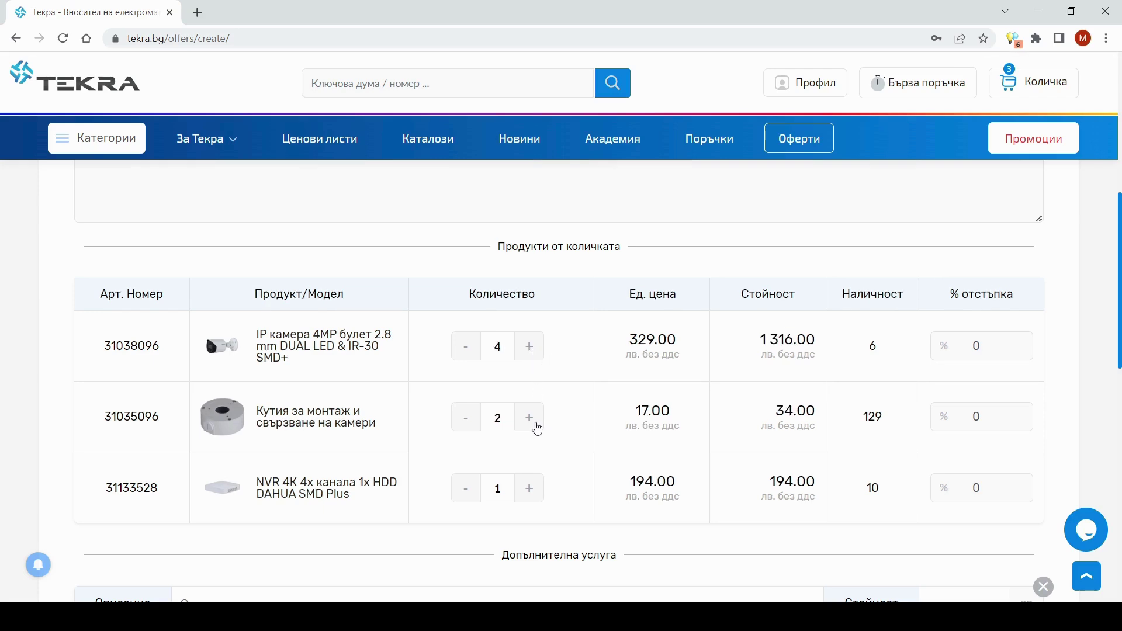
{"action": "double_click", "coordinate": [536, 429]}
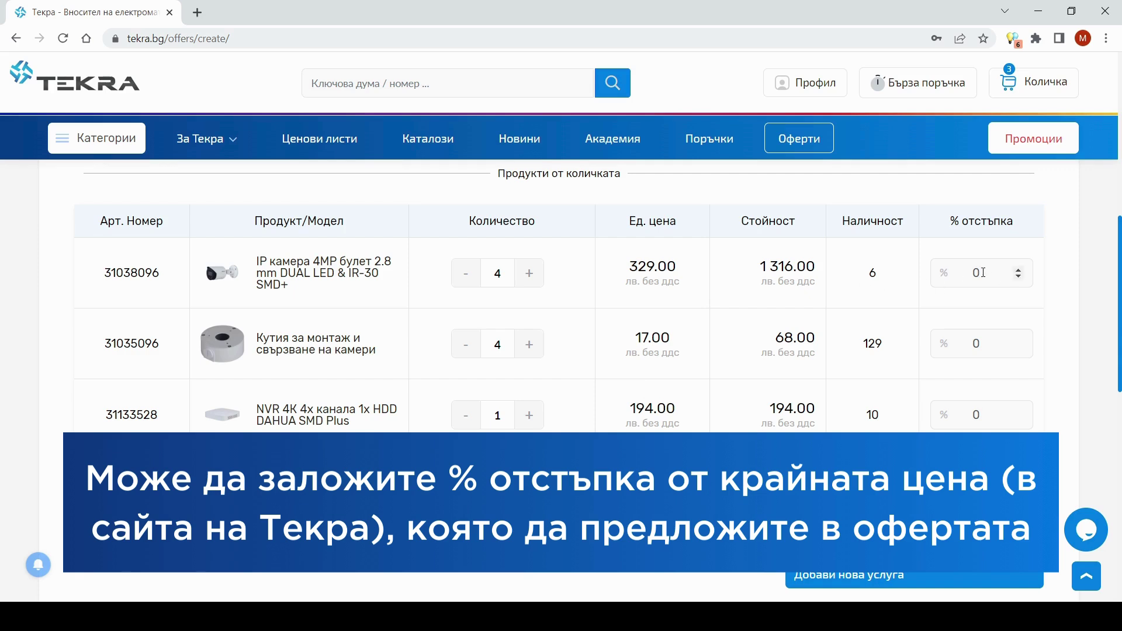
Step: Set the discounts to 10% for the camera, 5% for the mounting box and 10% for the NVR
{"action": "left_click", "coordinate": [983, 273]}
{"action": "double_click", "coordinate": [982, 272]}
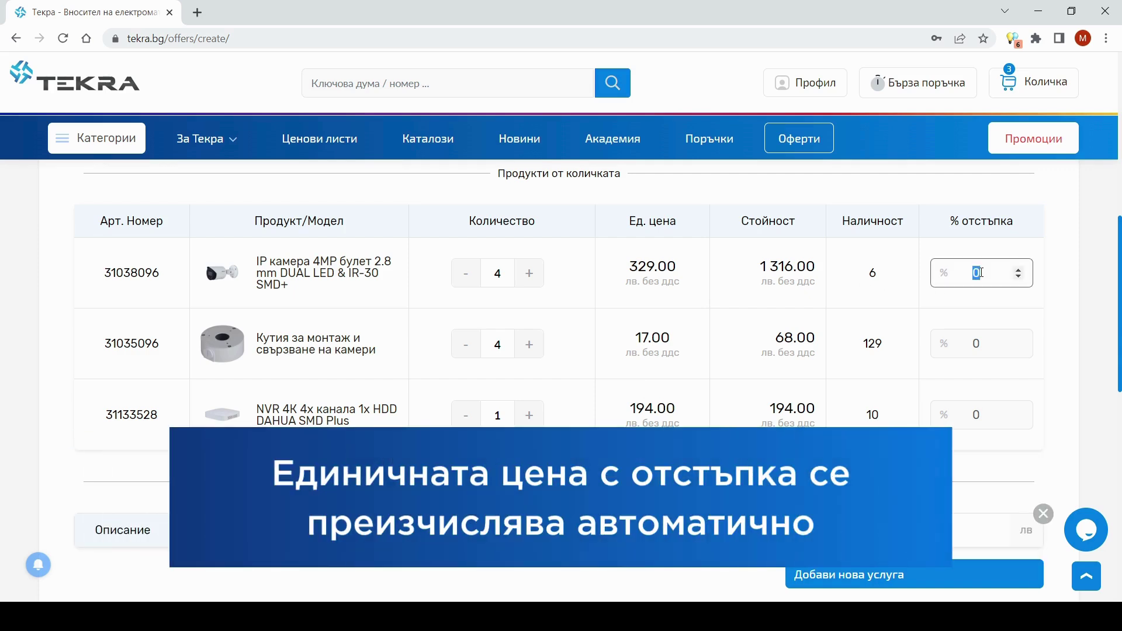
{"action": "type", "text": "10"}
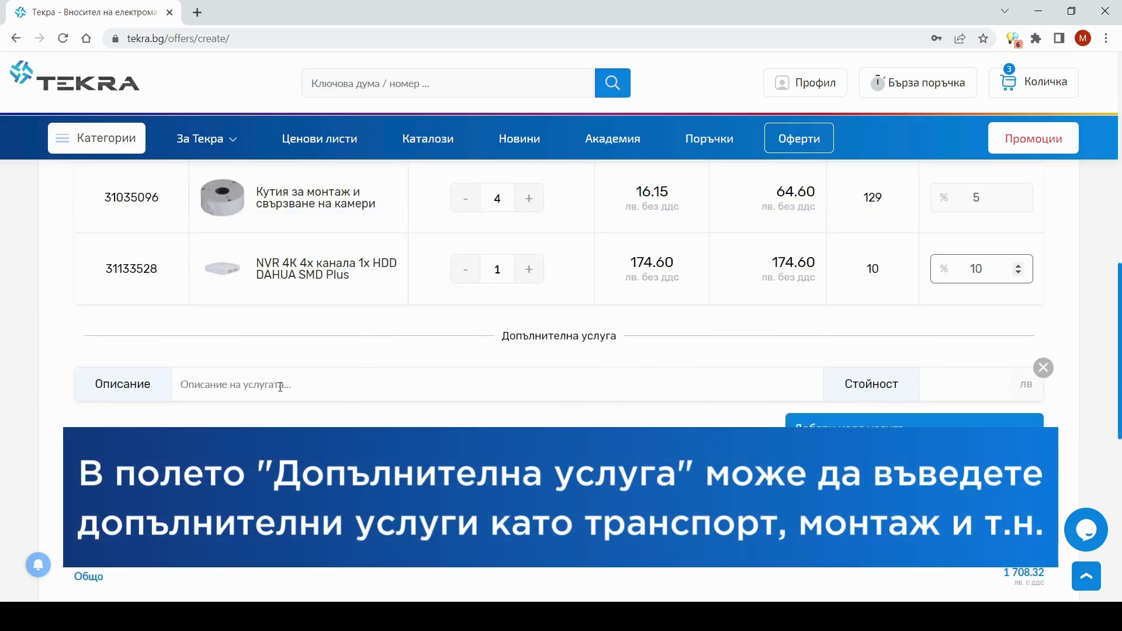
Step: Enter "Транспорт" as an additional service in the offer with a price of 50 лв
{"action": "left_click", "coordinate": [280, 386]}
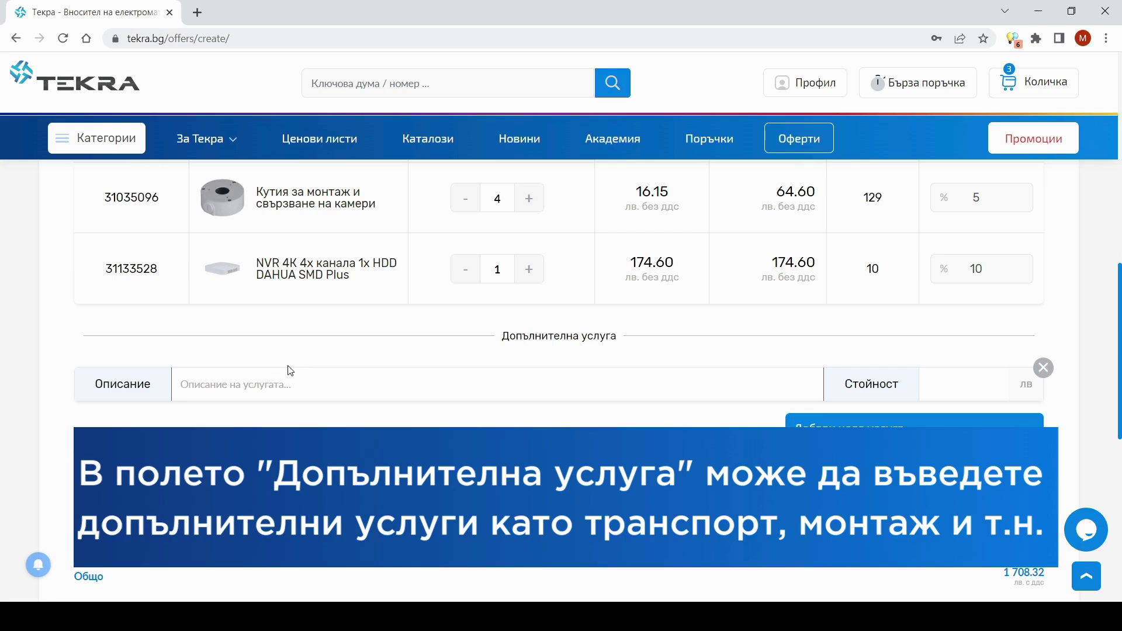
{"action": "type", "text": "Транспорт"}
{"action": "left_click", "coordinate": [954, 377]}
{"action": "type", "text": "50"}
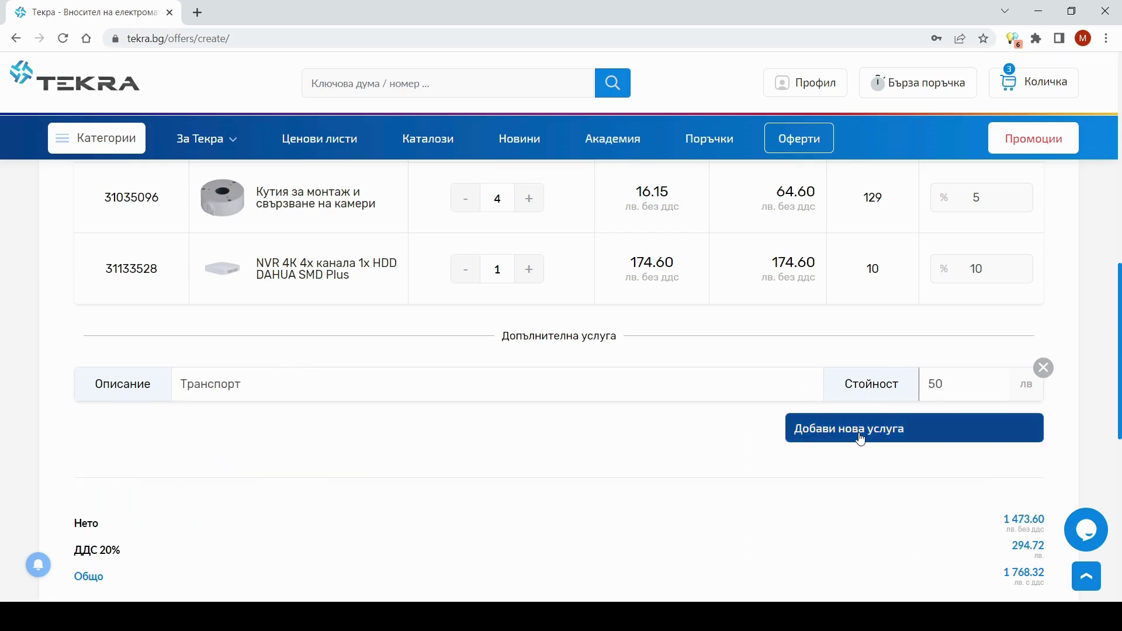
Step: Add another empty row for an additional service and create the offer
{"action": "left_click", "coordinate": [861, 437]}
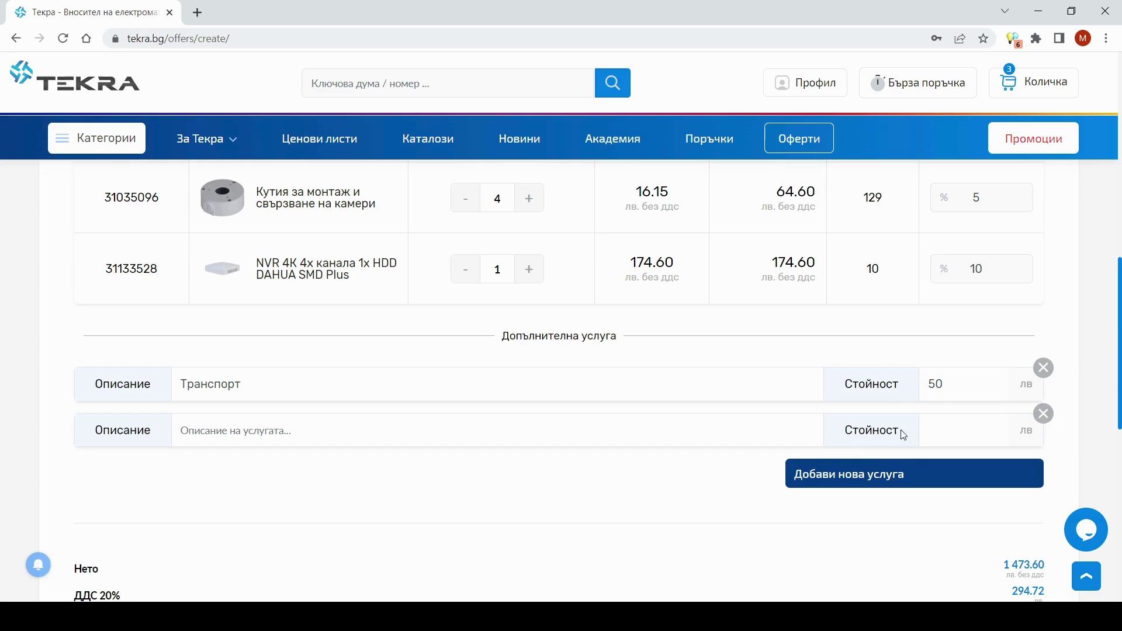
{"action": "scroll", "coordinate": [1015, 238], "scroll_direction": "down", "scroll_amount": 5}
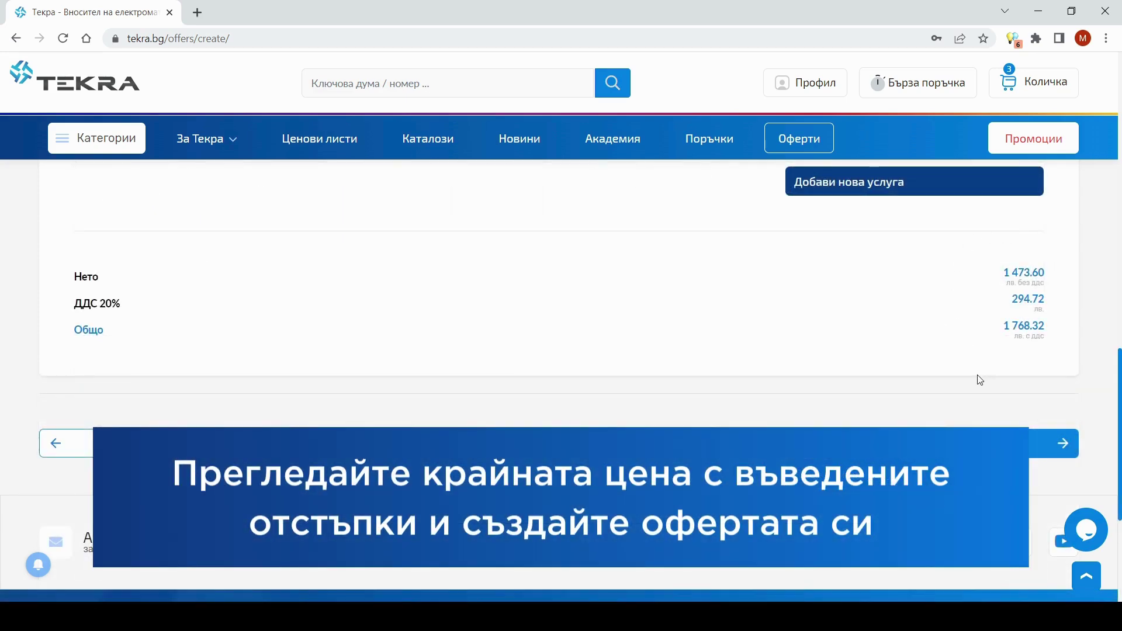
{"action": "left_click", "coordinate": [965, 451]}
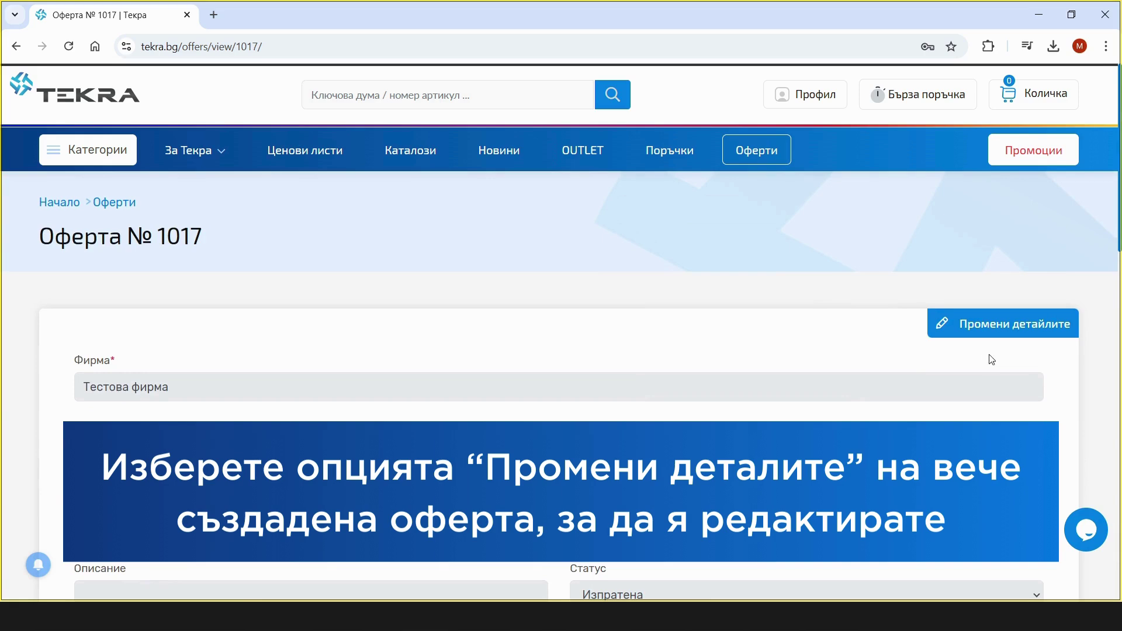
Step: Open the details of the created offer for editing and review its products and services
{"action": "left_click", "coordinate": [1023, 325]}
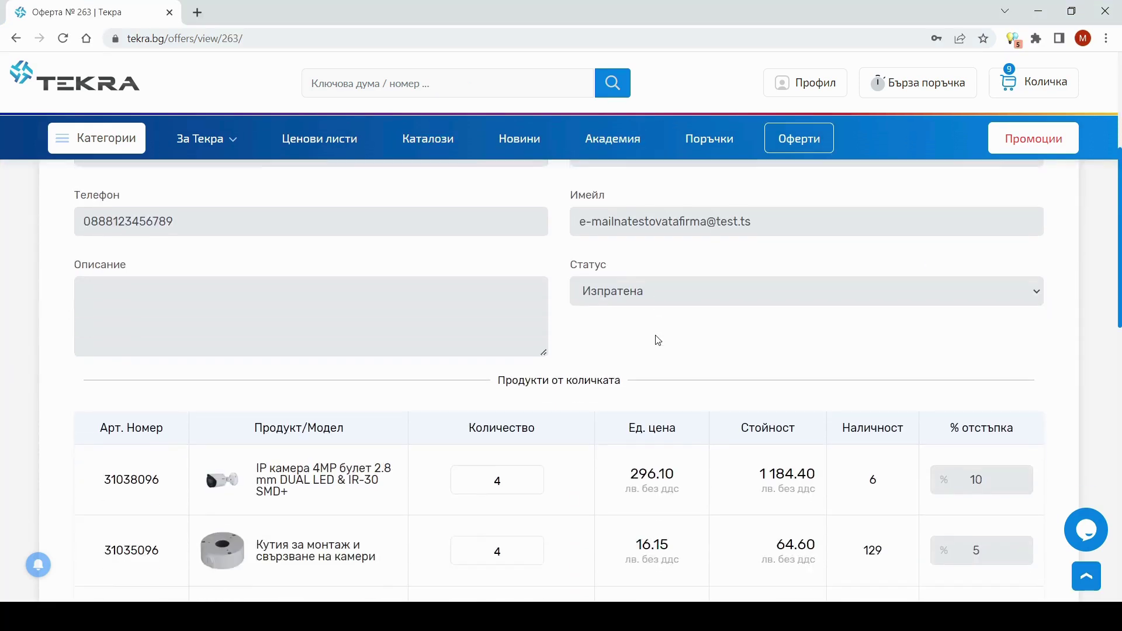
{"action": "scroll", "coordinate": [658, 340], "scroll_direction": "down", "scroll_amount": 4}
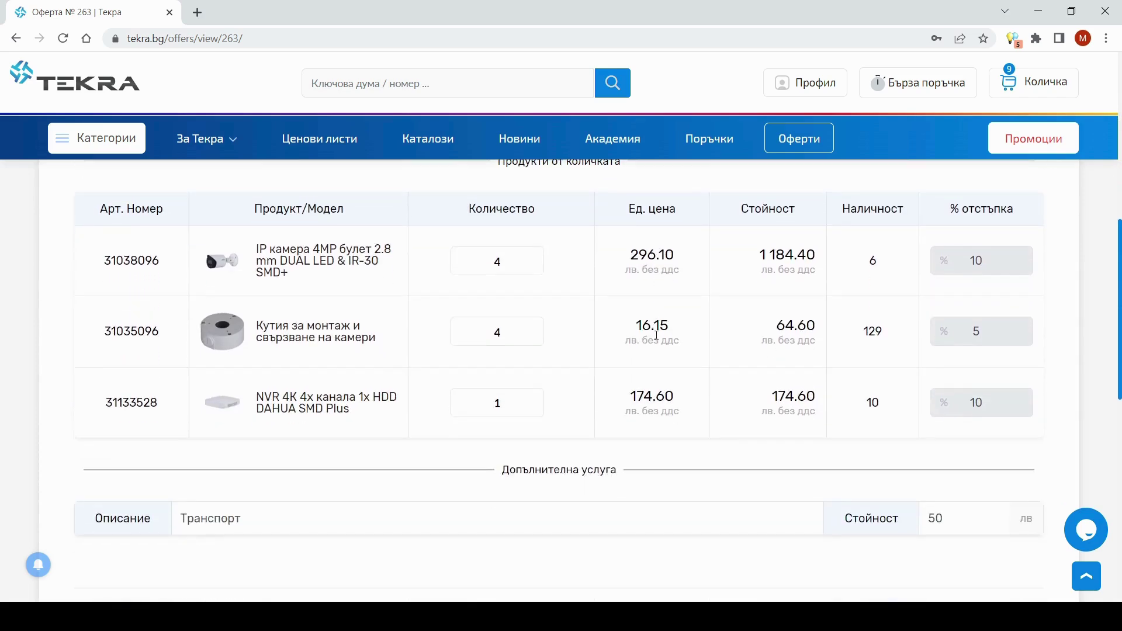
{"action": "scroll", "coordinate": [657, 335], "scroll_direction": "down", "scroll_amount": 1}
{"action": "scroll", "coordinate": [657, 335], "scroll_direction": "up", "scroll_amount": 5}
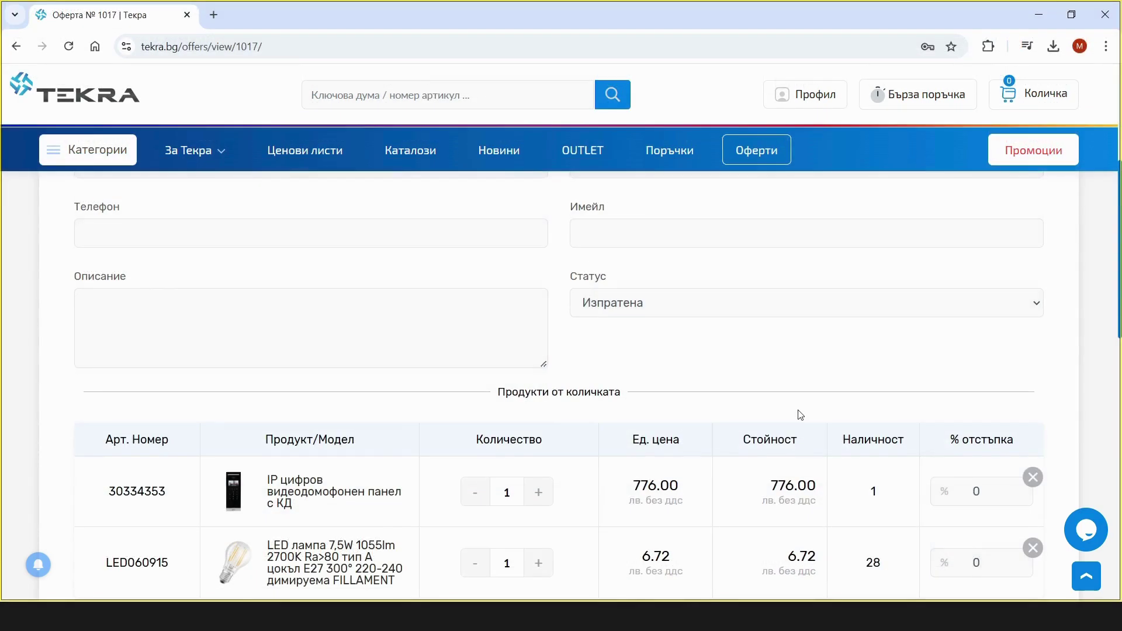
Step: Search for "led" and add the product LED лента 9 W/m 1000lm 4000K (ролка 5м) IP00 24V to the offer
{"action": "scroll", "coordinate": [799, 416], "scroll_direction": "down", "scroll_amount": 3}
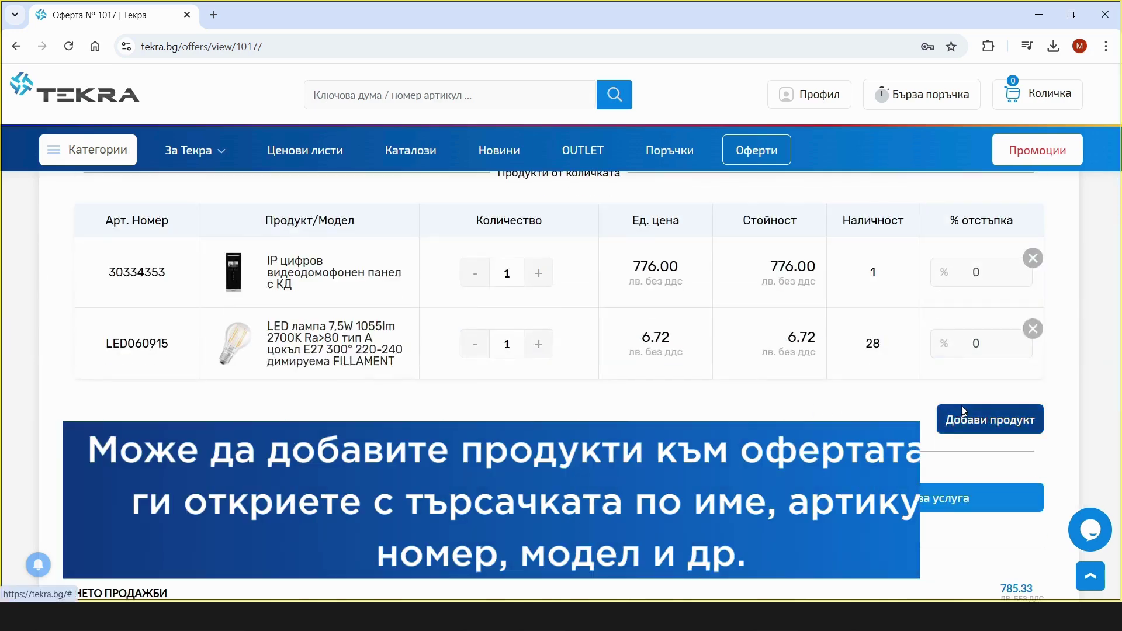
{"action": "left_click", "coordinate": [964, 412]}
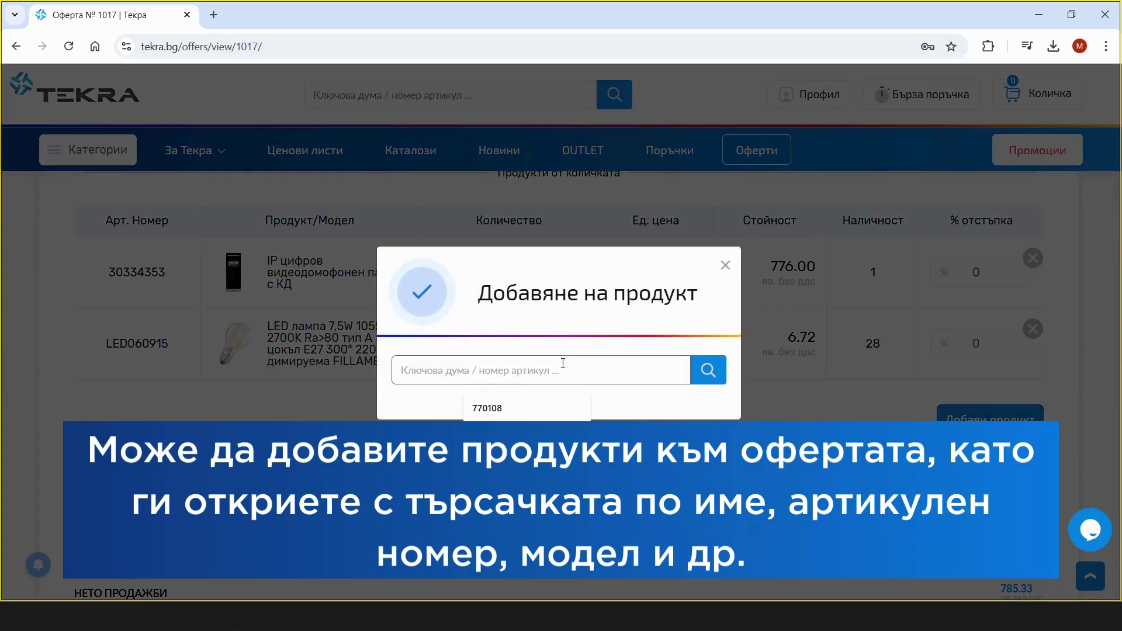
{"action": "type", "text": "led"}
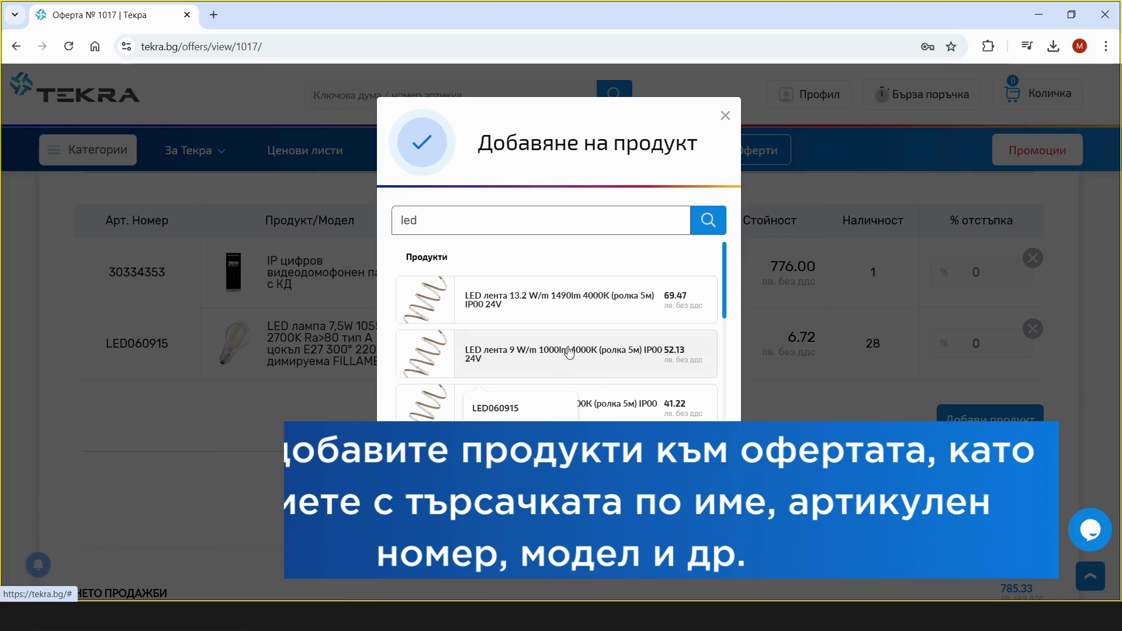
{"action": "left_click", "coordinate": [565, 352]}
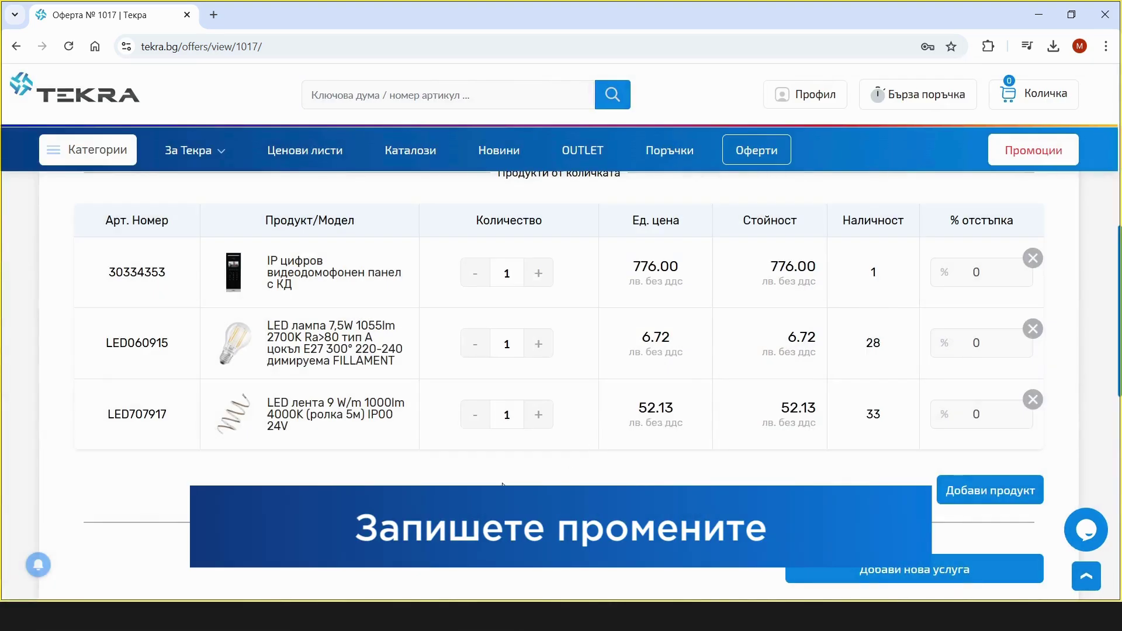
Step: Save the changes to the offer and open the list of all offers
{"action": "scroll", "coordinate": [643, 439], "scroll_direction": "down", "scroll_amount": 5}
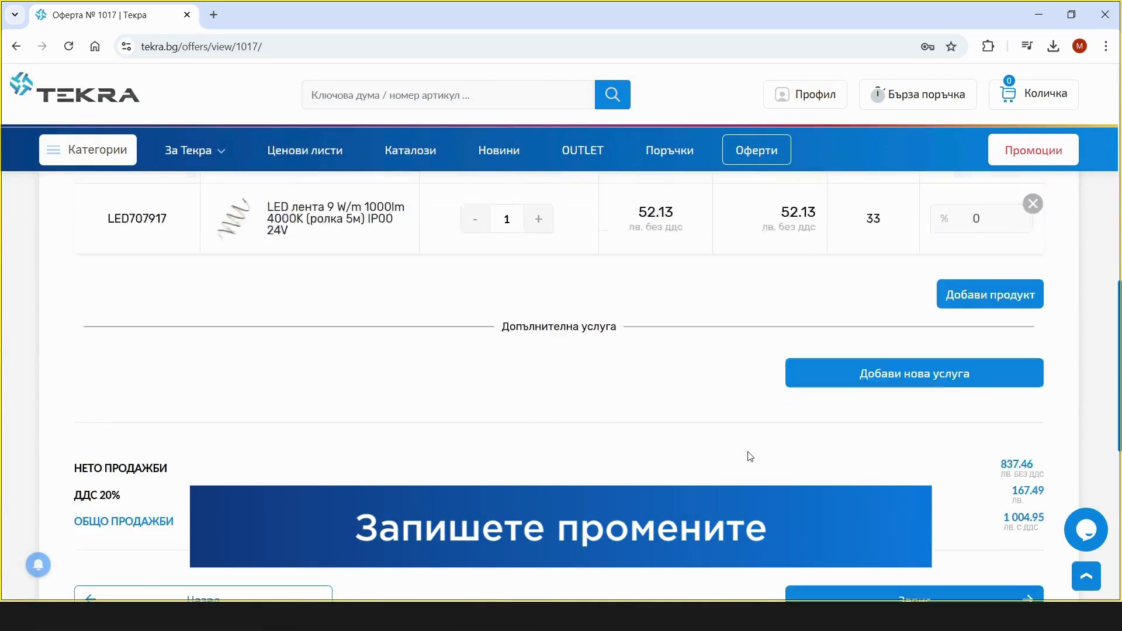
{"action": "left_click", "coordinate": [903, 512]}
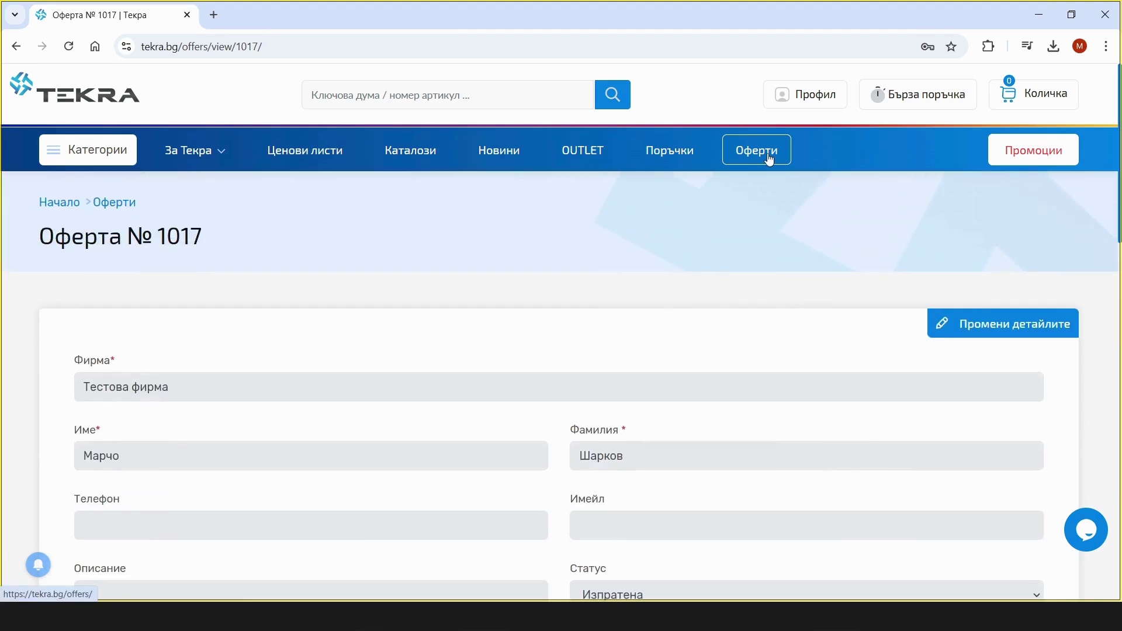
{"action": "left_click", "coordinate": [770, 160]}
{"action": "scroll", "coordinate": [748, 297], "scroll_direction": "down", "scroll_amount": 1}
{"action": "scroll", "coordinate": [751, 297], "scroll_direction": "down", "scroll_amount": 1}
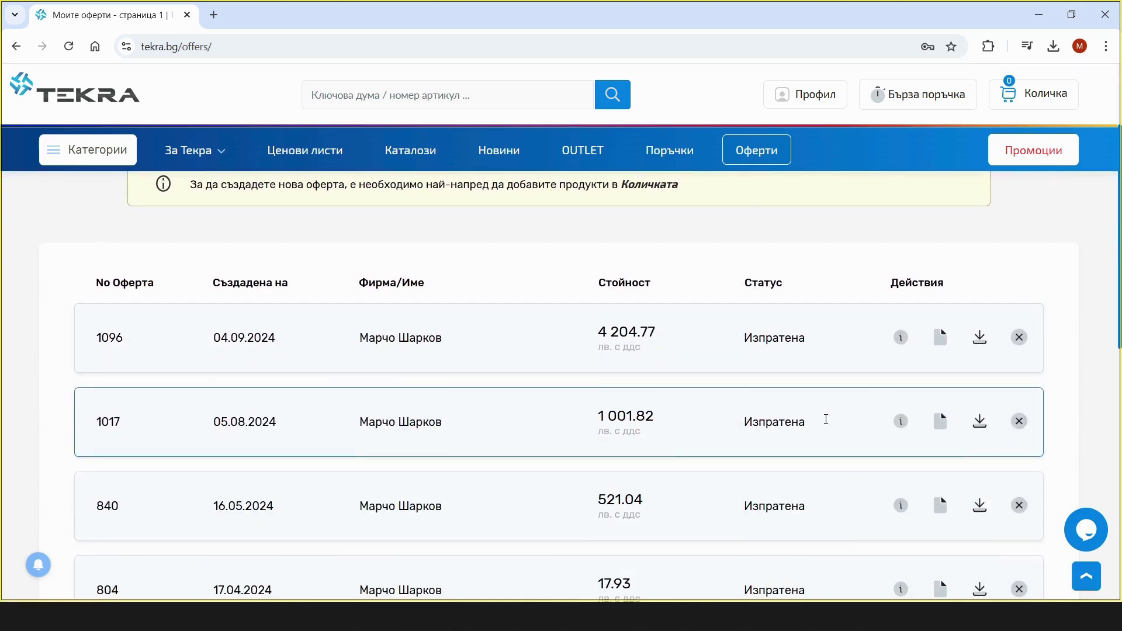
Step: Download the offer dated 05.08.2024 as a PDF, view the document and close it
{"action": "left_click", "coordinate": [982, 422]}
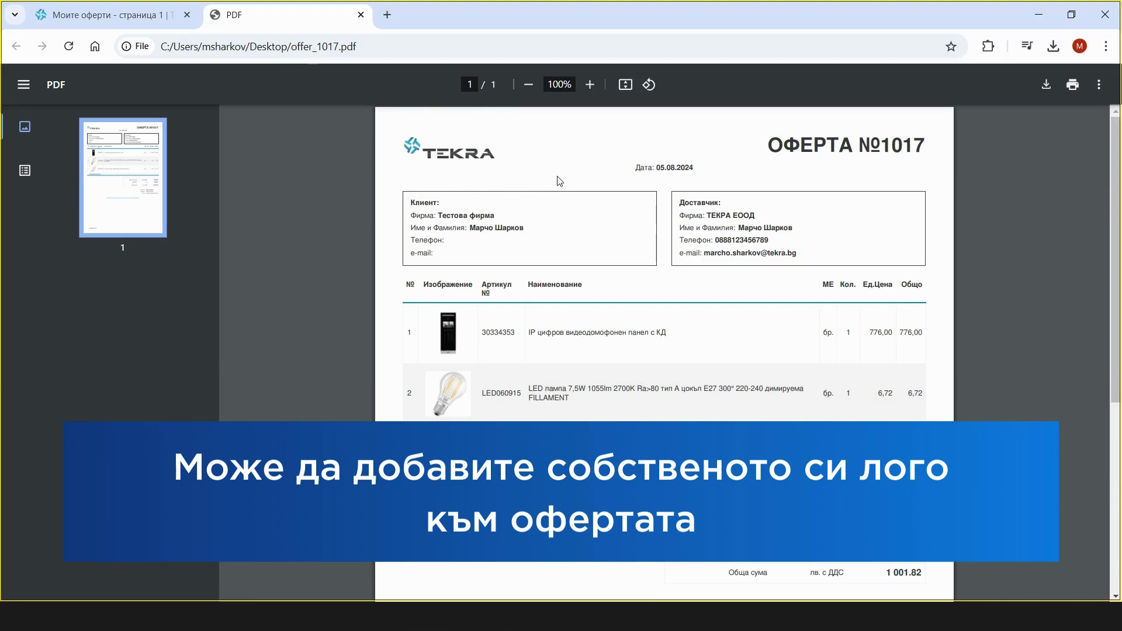
{"action": "left_click", "coordinate": [140, 18]}
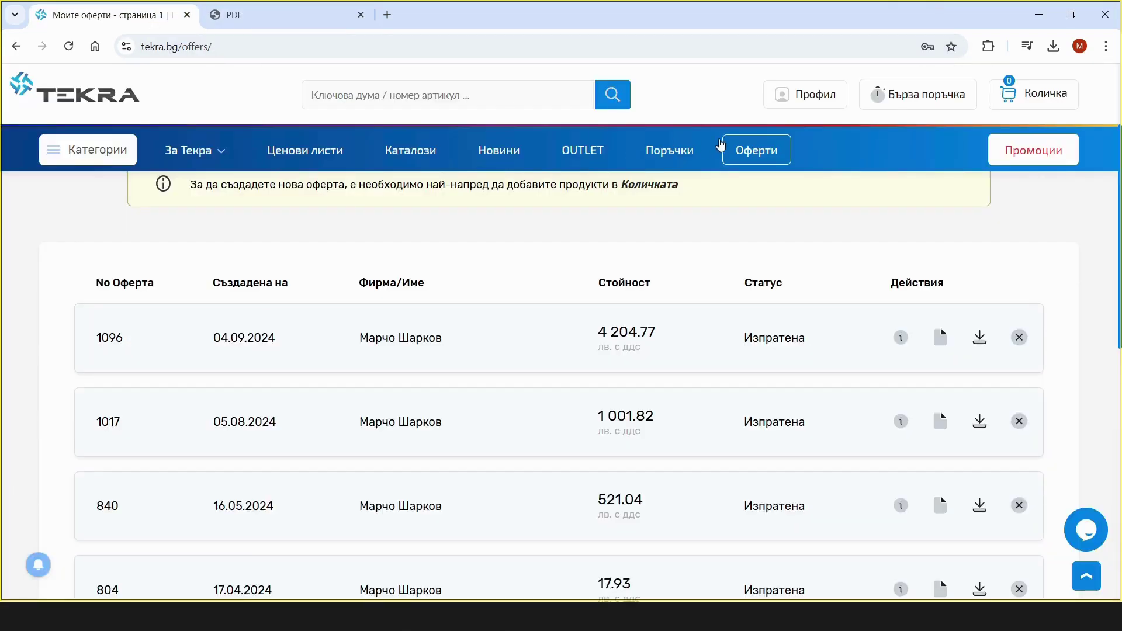
{"action": "left_click", "coordinate": [362, 15]}
Step: Open the profile's personal data and upload tekra-logo.jpg from the tekra-logo folder as the company logo for offers
{"action": "left_click", "coordinate": [833, 101]}
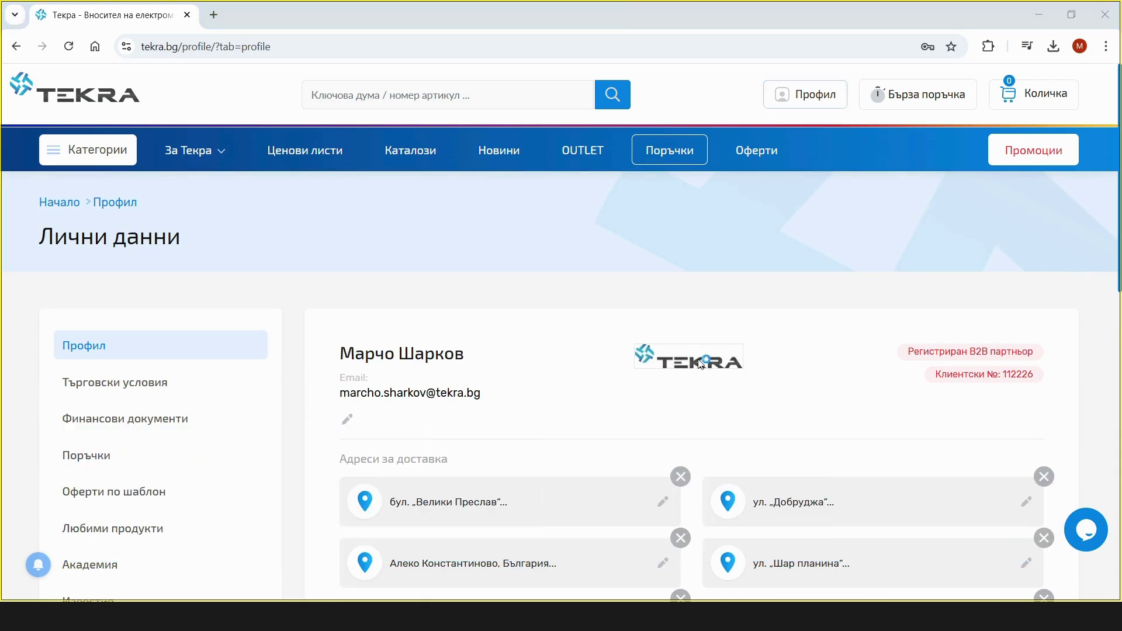
{"action": "left_click", "coordinate": [743, 366]}
{"action": "left_click", "coordinate": [188, 154]}
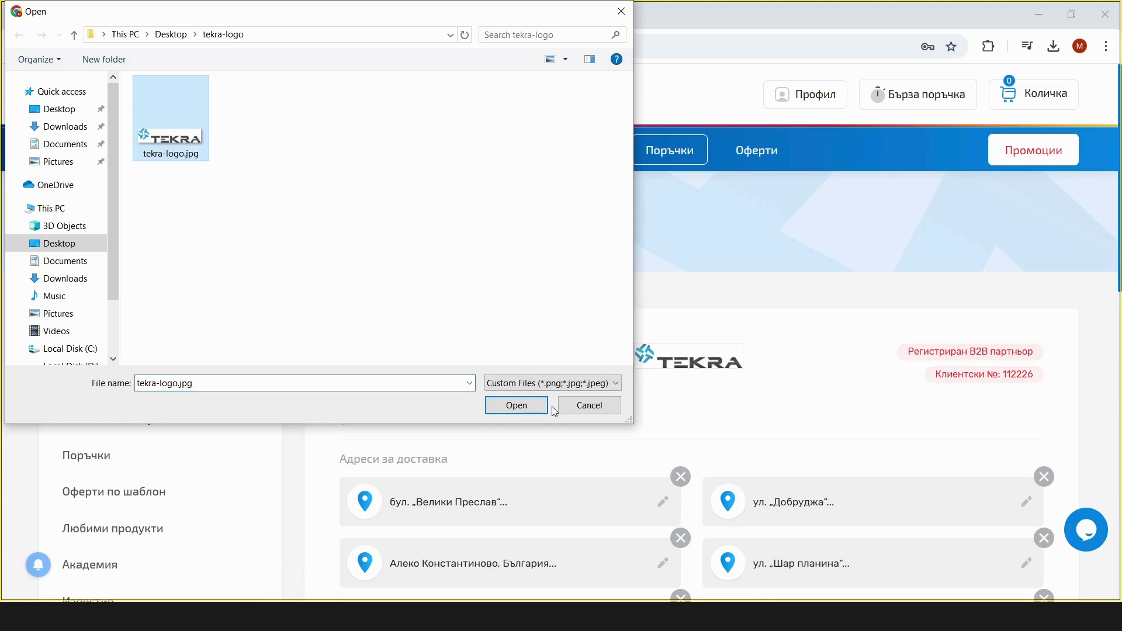
{"action": "left_click", "coordinate": [534, 404]}
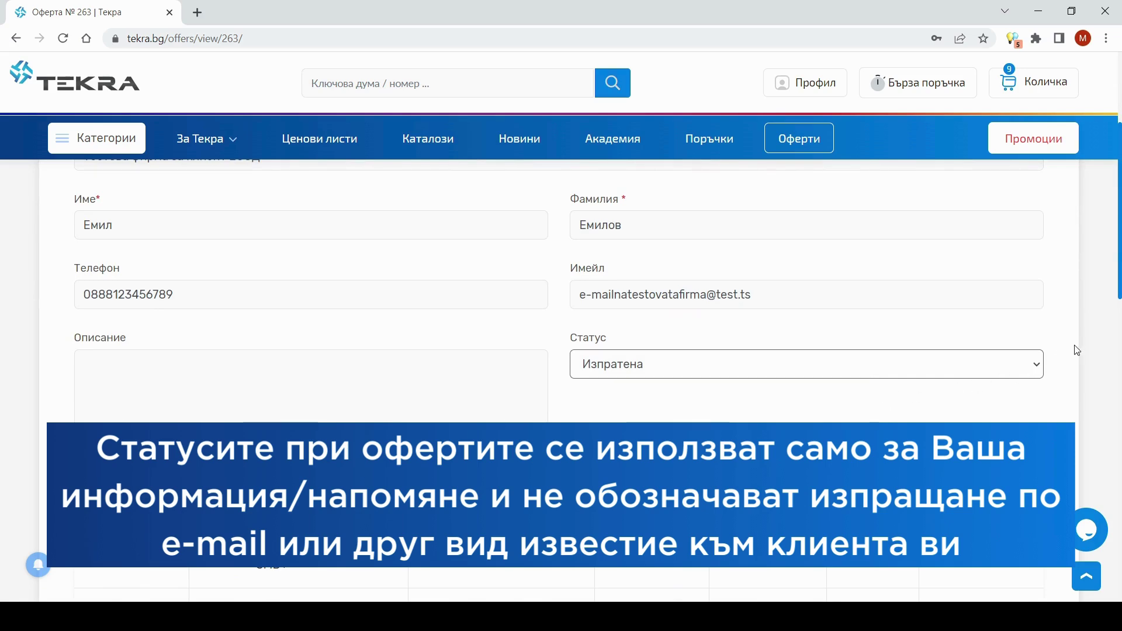
Step: Leave the offer's edit form, add the products of the offer dated 14.07.2023 to those already in the cart, and open the cart
{"action": "scroll", "coordinate": [1073, 345], "scroll_direction": "up", "scroll_amount": 4}
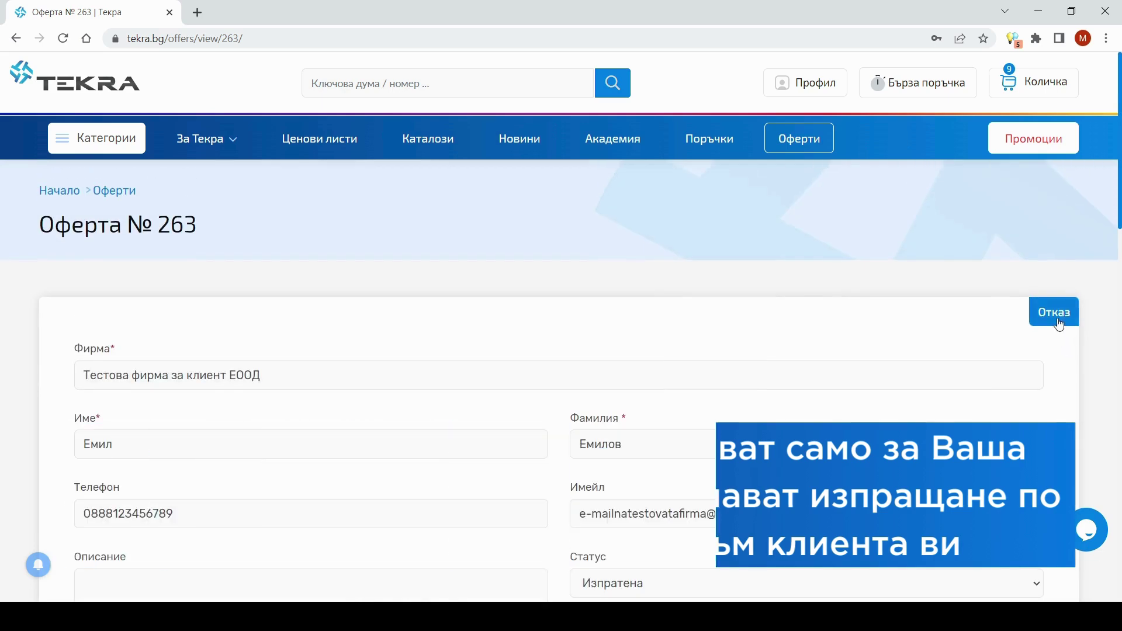
{"action": "left_click", "coordinate": [1055, 314]}
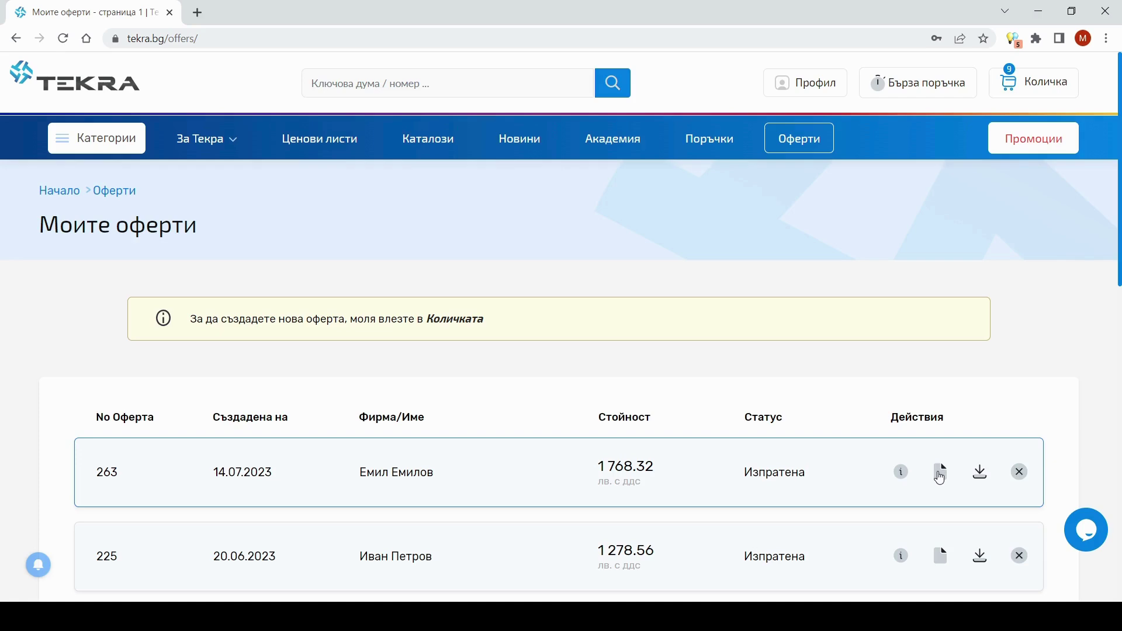
{"action": "left_click", "coordinate": [942, 478]}
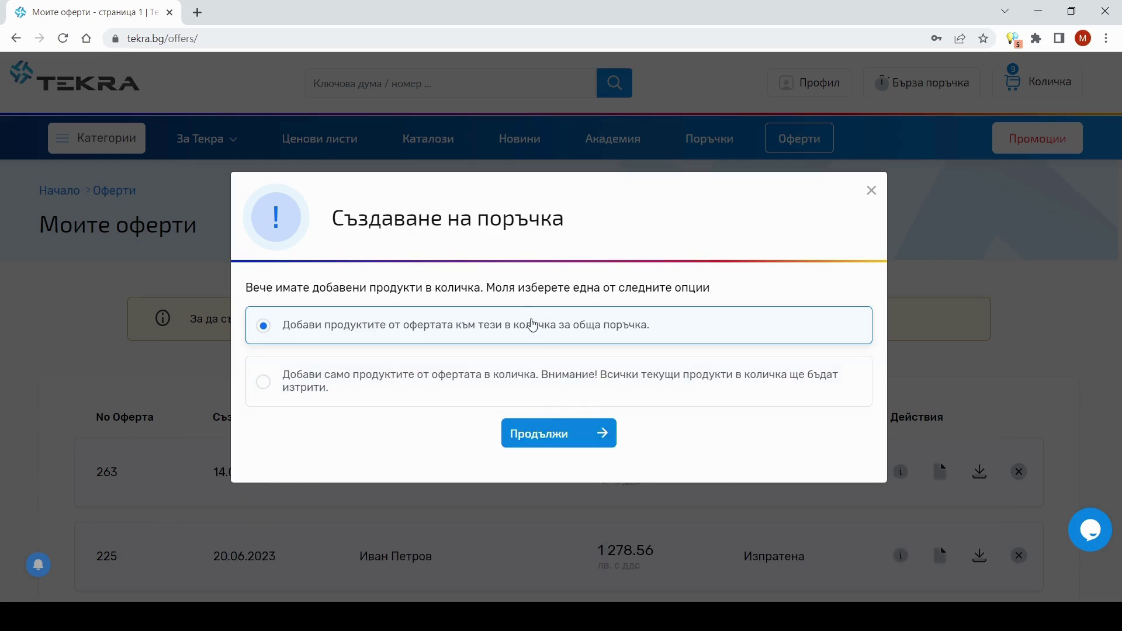
{"action": "left_click", "coordinate": [556, 435]}
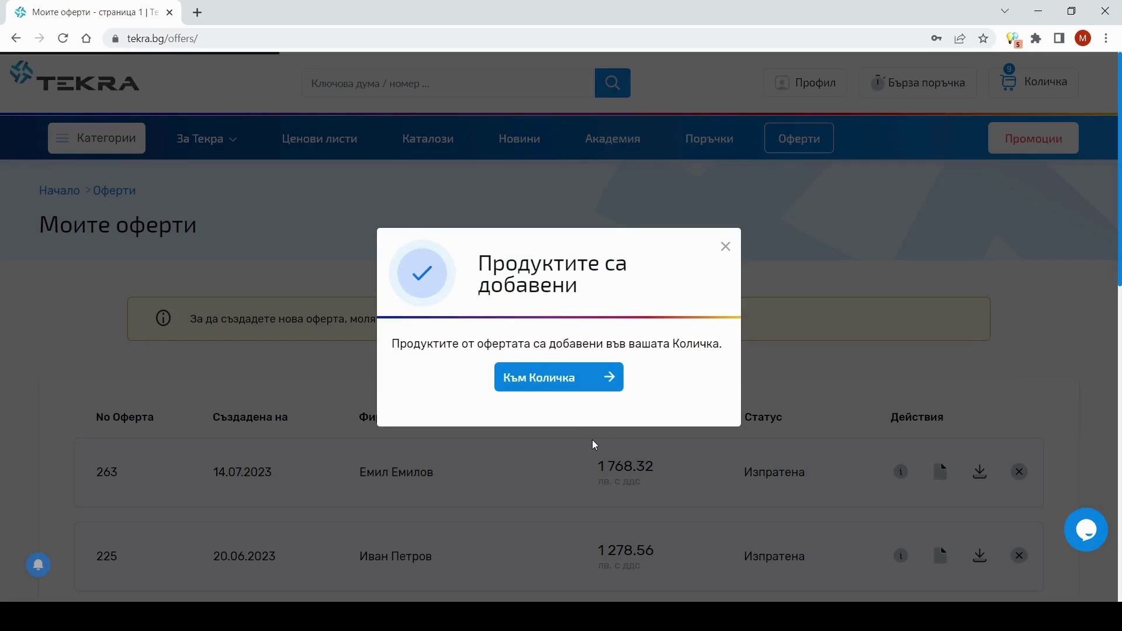
{"action": "left_click", "coordinate": [552, 380]}
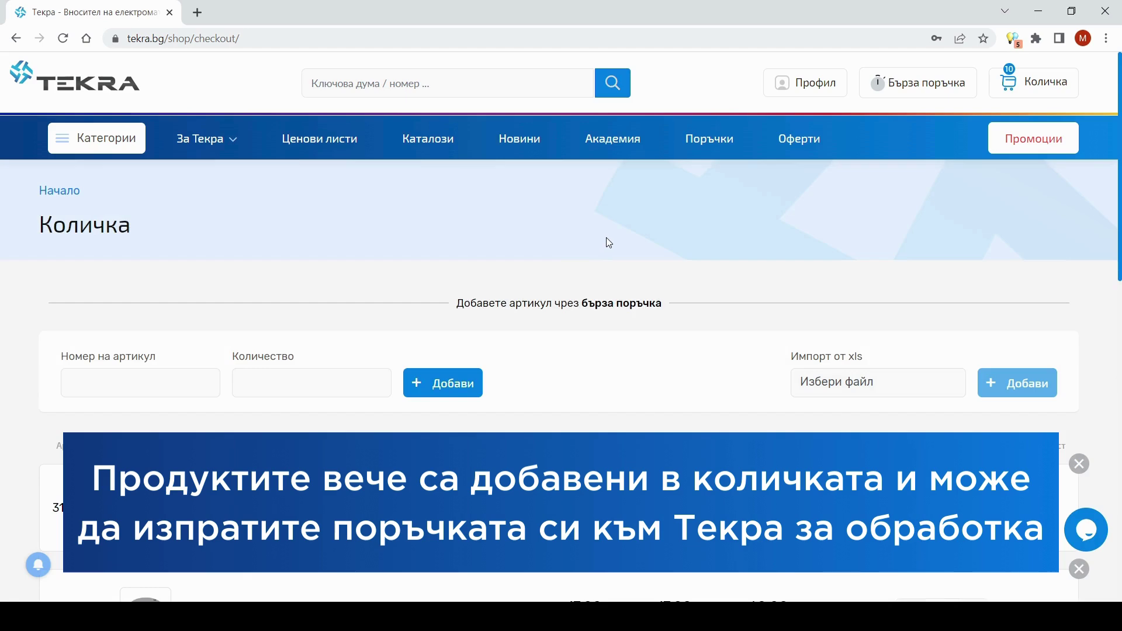
Step: Review the cart contents, then return to the list of offers and look through it
{"action": "scroll", "coordinate": [606, 240], "scroll_direction": "down", "scroll_amount": 3}
{"action": "scroll", "coordinate": [636, 224], "scroll_direction": "down", "scroll_amount": 6}
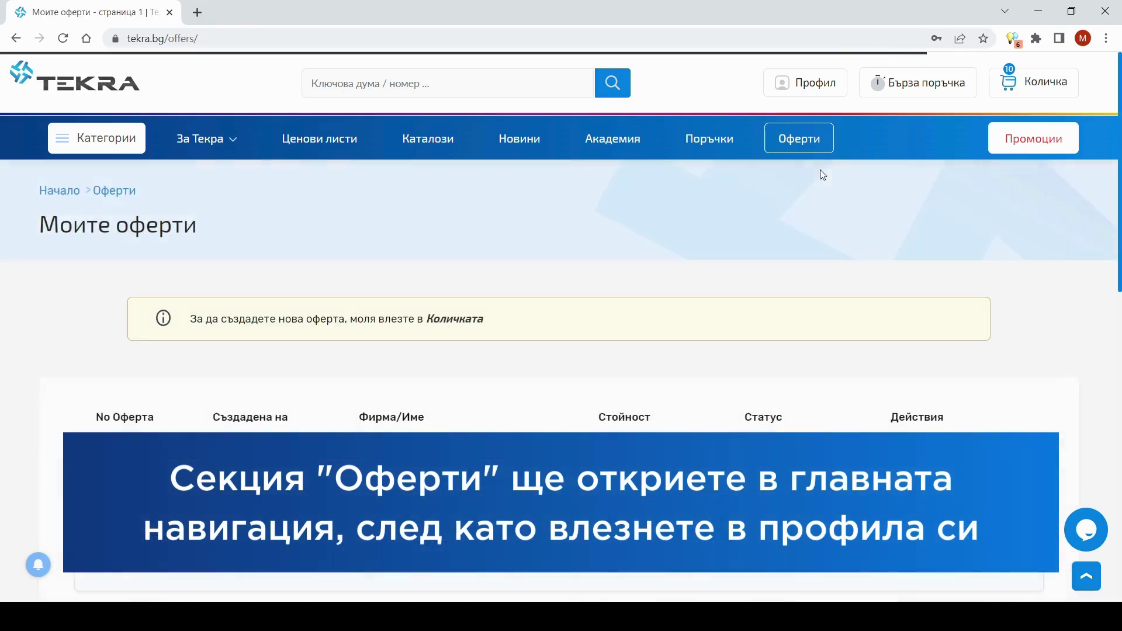
{"action": "scroll", "coordinate": [794, 258], "scroll_direction": "down", "scroll_amount": 1}
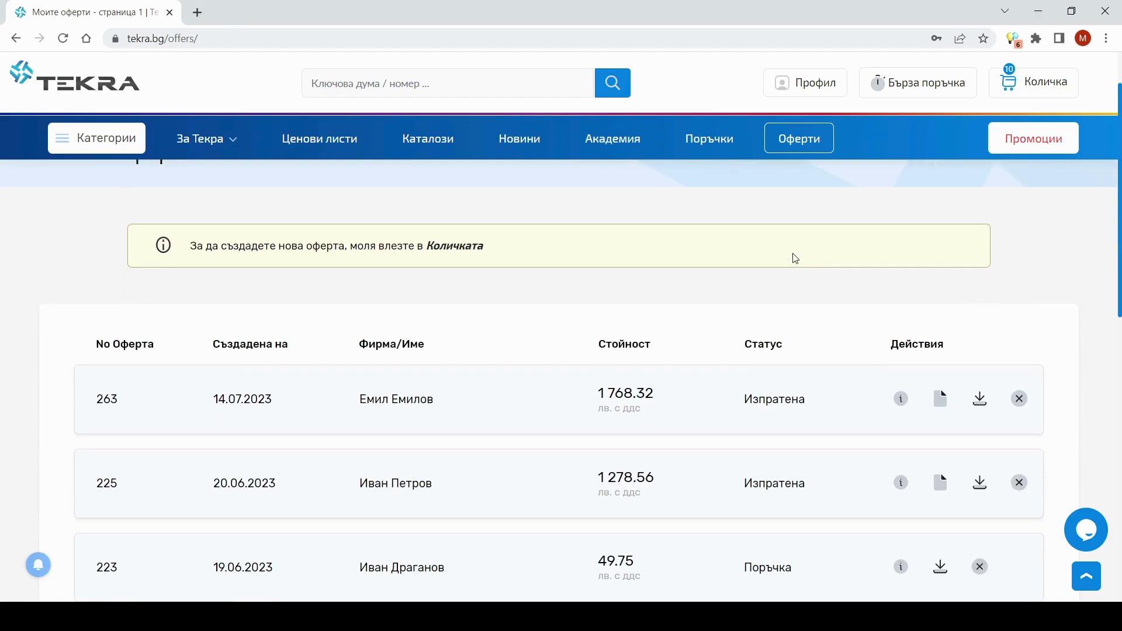
{"action": "scroll", "coordinate": [795, 258], "scroll_direction": "down", "scroll_amount": 1}
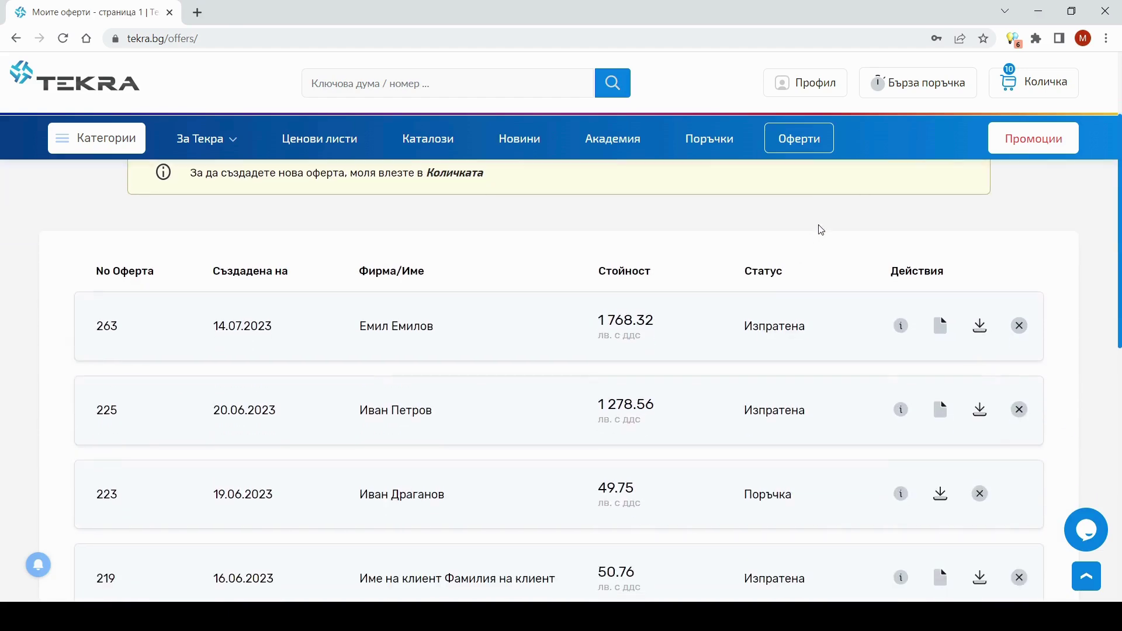